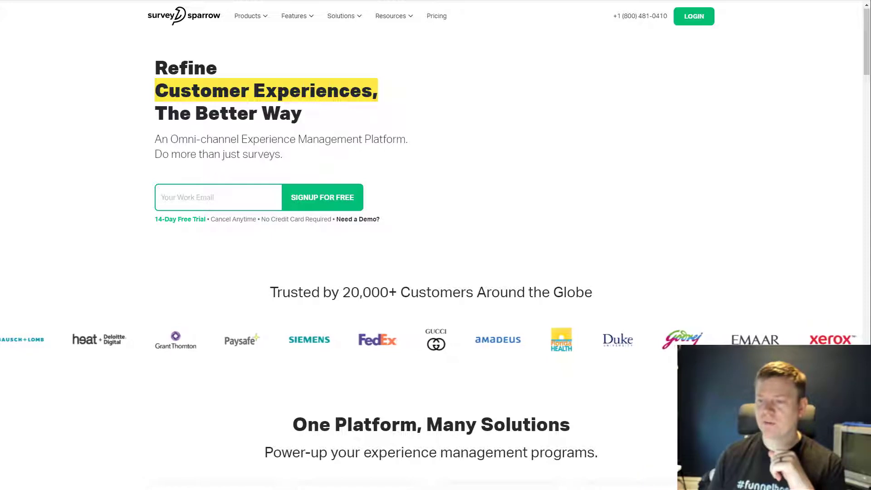
# Look through the SurveySparrow homepage, including its solutions, sharing channels, security, integrations, customer stories and support options.
pyautogui.scroll(-7, 517, 354)
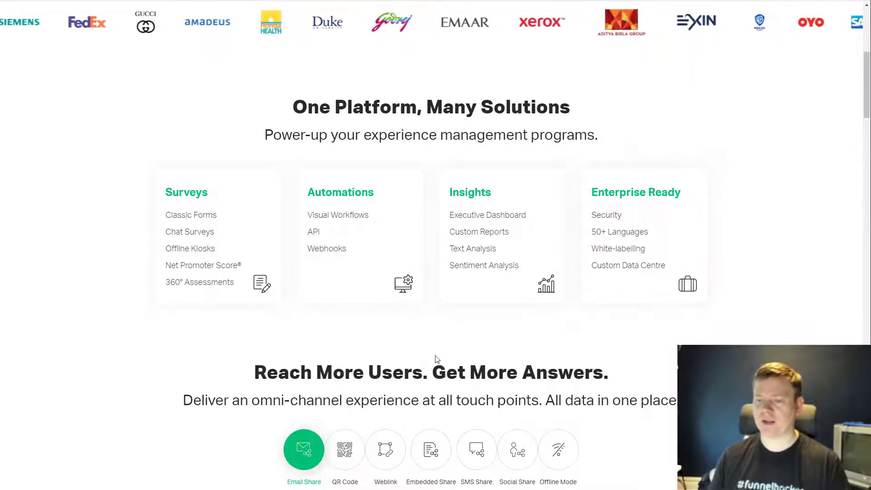
pyautogui.scroll(-5, 436, 359)
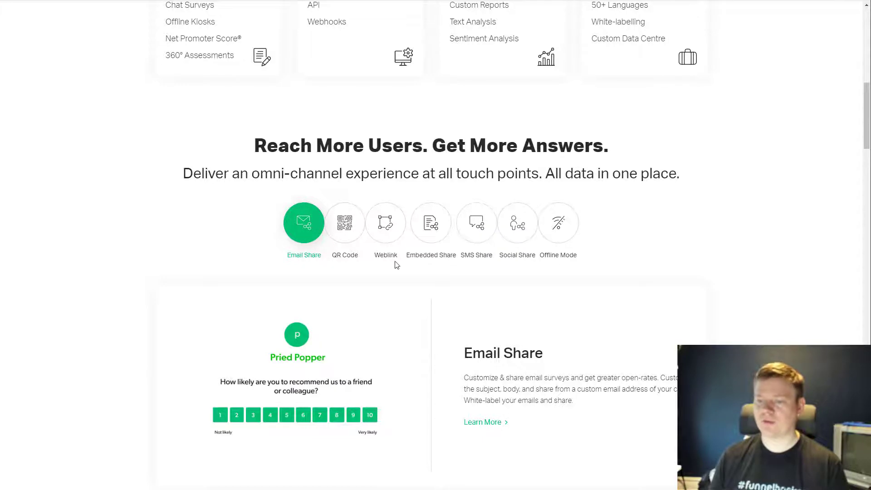
pyautogui.scroll(-4, 395, 263)
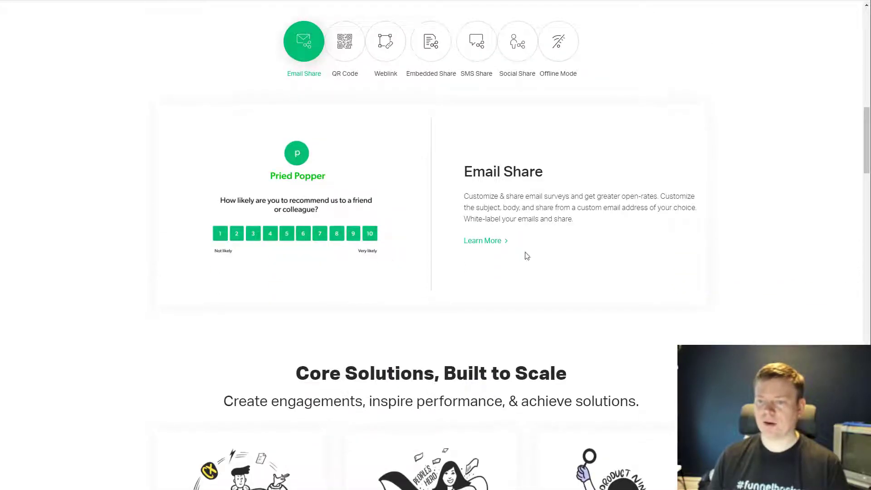
pyautogui.scroll(-3, 447, 230)
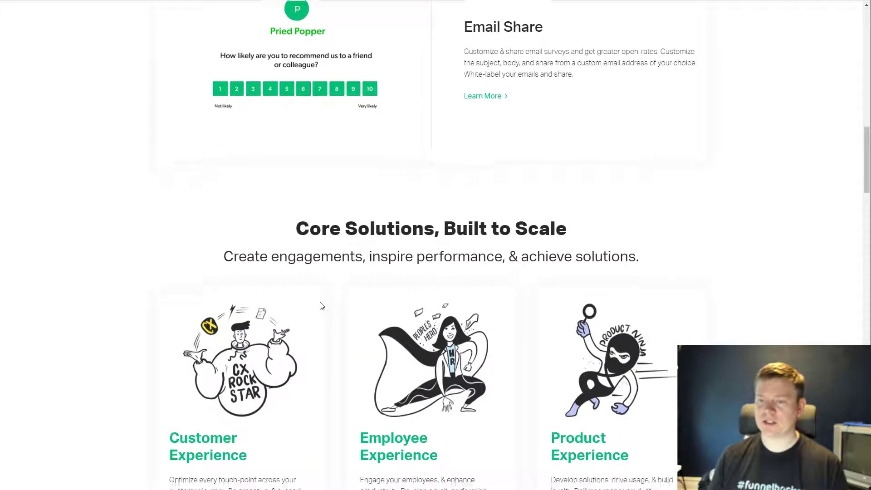
pyautogui.scroll(-6, 322, 306)
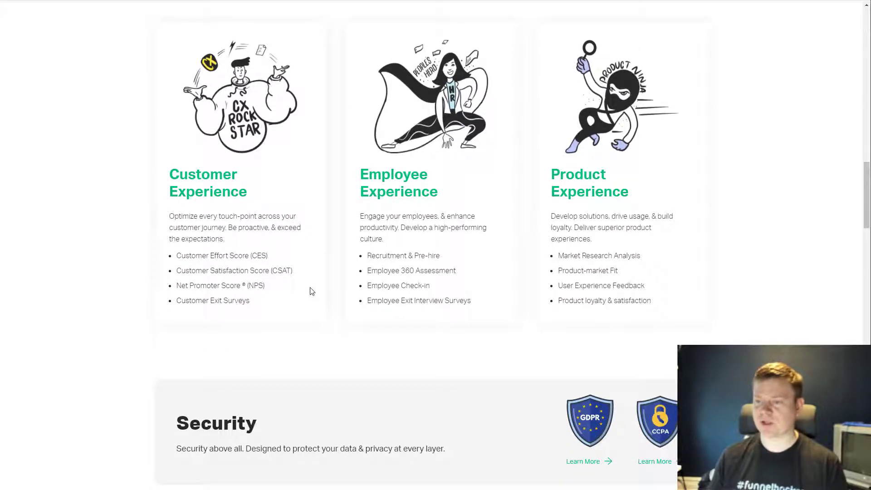
pyautogui.scroll(-5, 310, 290)
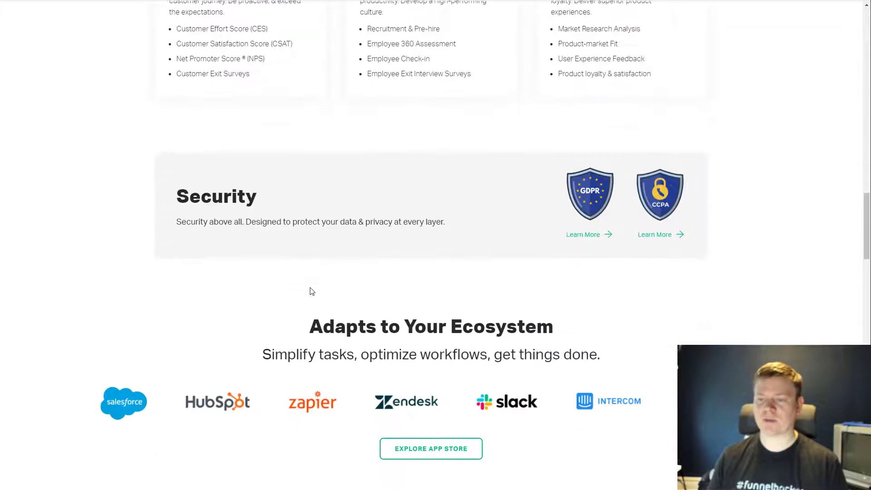
pyautogui.scroll(-9, 320, 280)
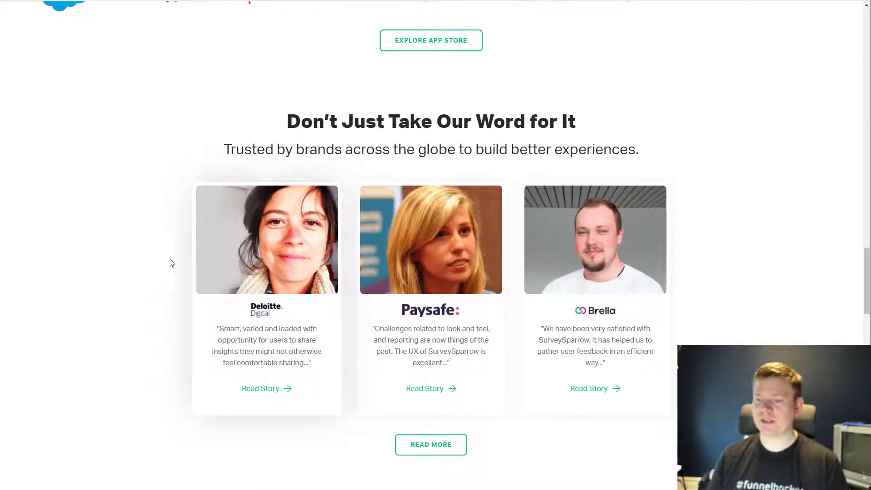
pyautogui.scroll(-5, 190, 269)
pyautogui.scroll(-6, 189, 269)
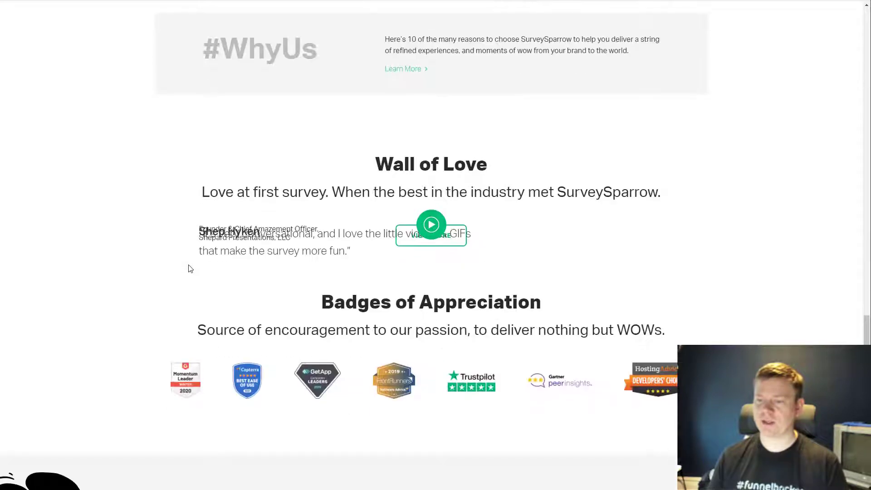
pyautogui.scroll(-8, 189, 268)
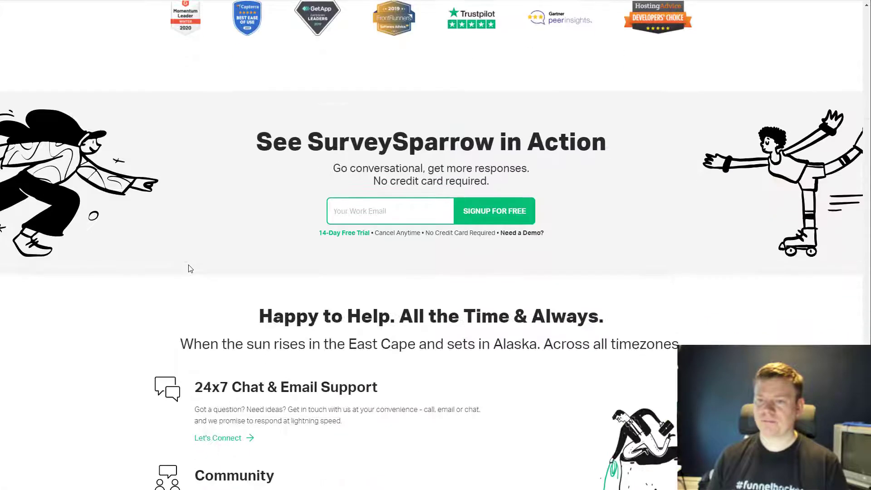
pyautogui.scroll(-4, 190, 268)
pyautogui.scroll(-4, 190, 269)
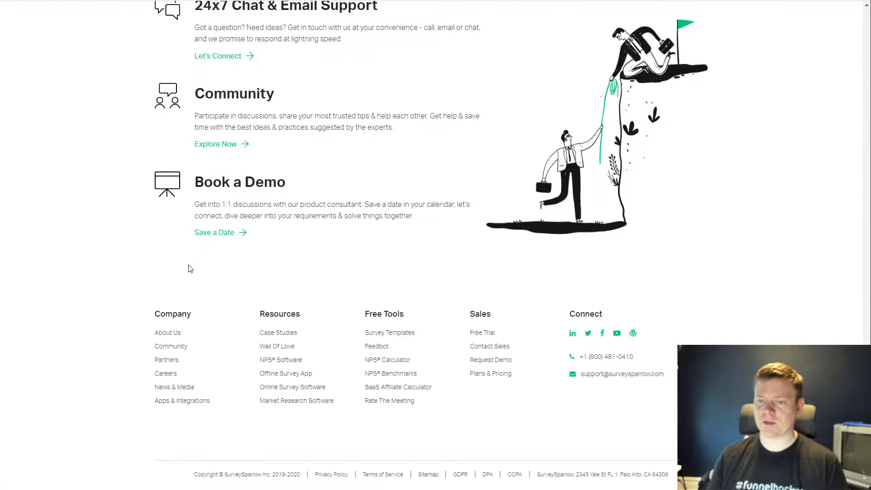
# Open the pricing page and compare the features of the Personal Premium, Basic and Free plans.
pyautogui.scroll(2, 229, 281)
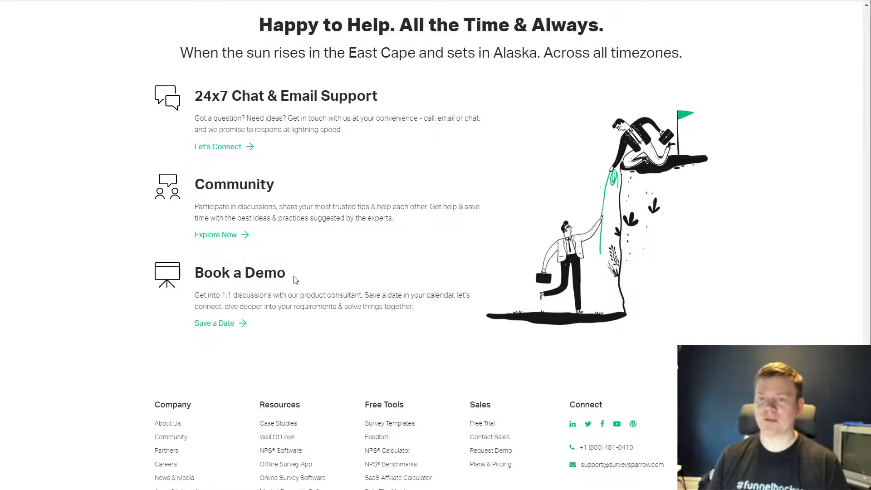
pyautogui.scroll(20, 164, 234)
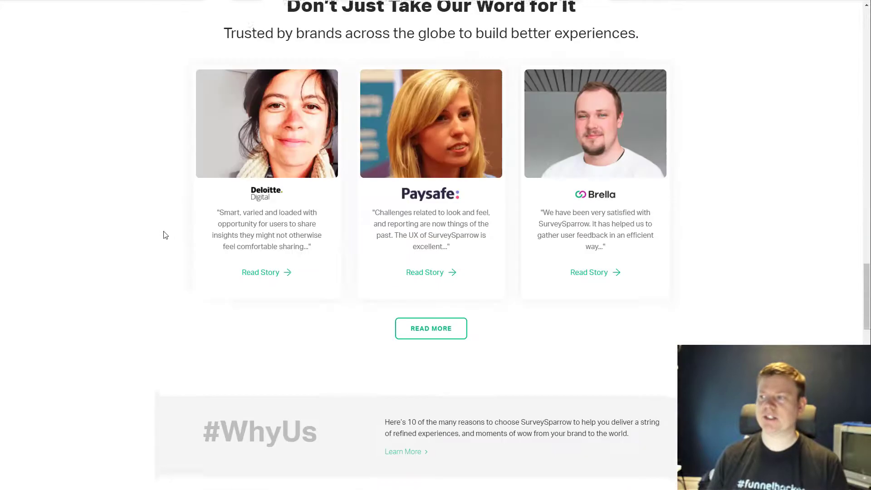
pyautogui.scroll(10, 384, 243)
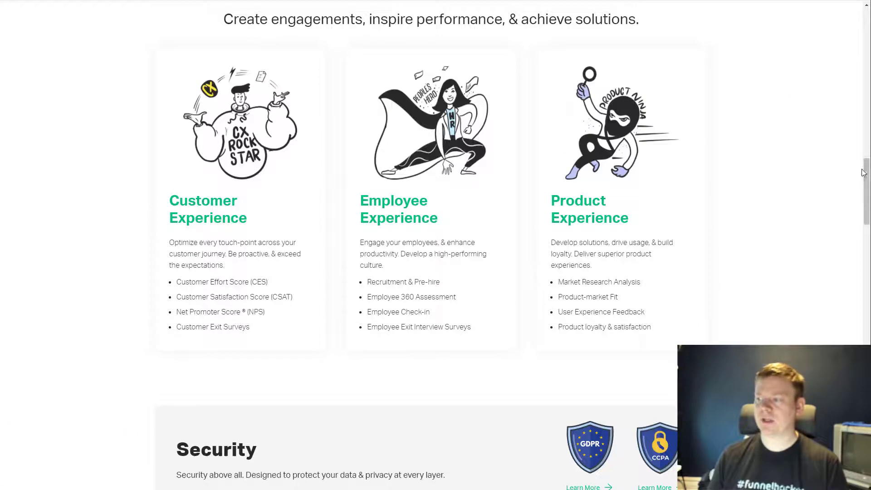
pyautogui.scroll(15, 511, 113)
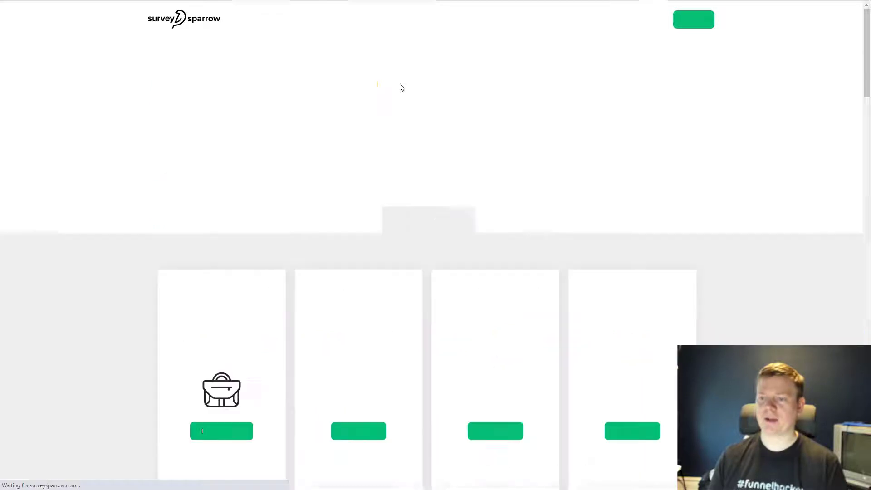
pyautogui.click(337, 197)
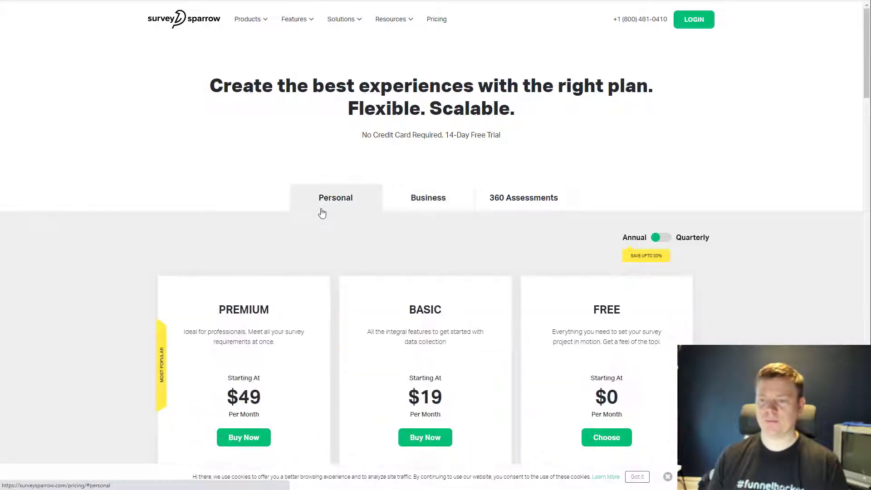
pyautogui.scroll(-2, 169, 171)
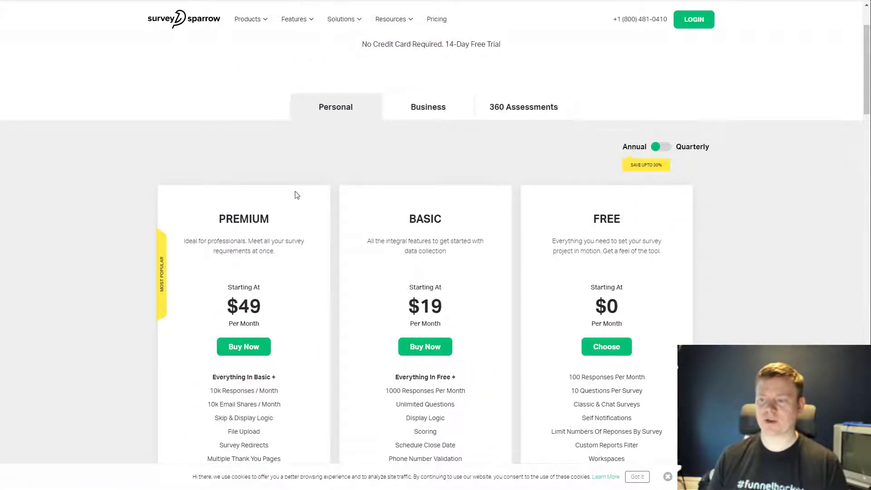
pyautogui.scroll(-2, 297, 196)
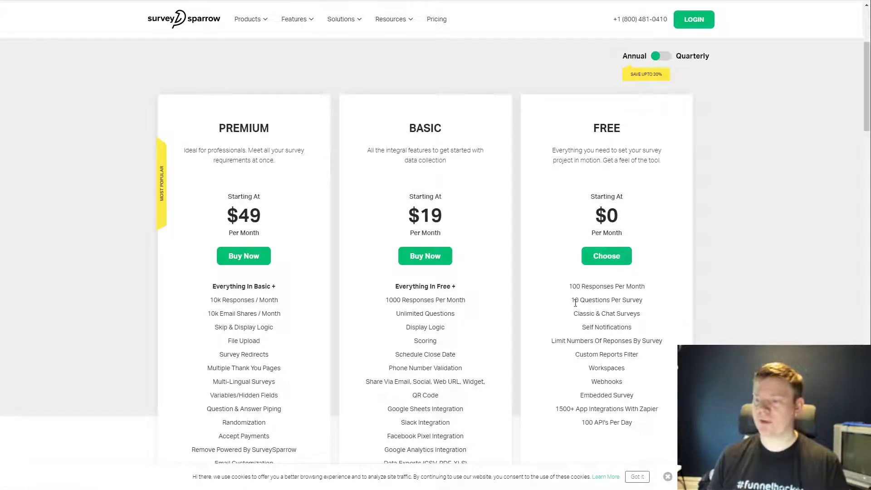
pyautogui.scroll(-2, 573, 302)
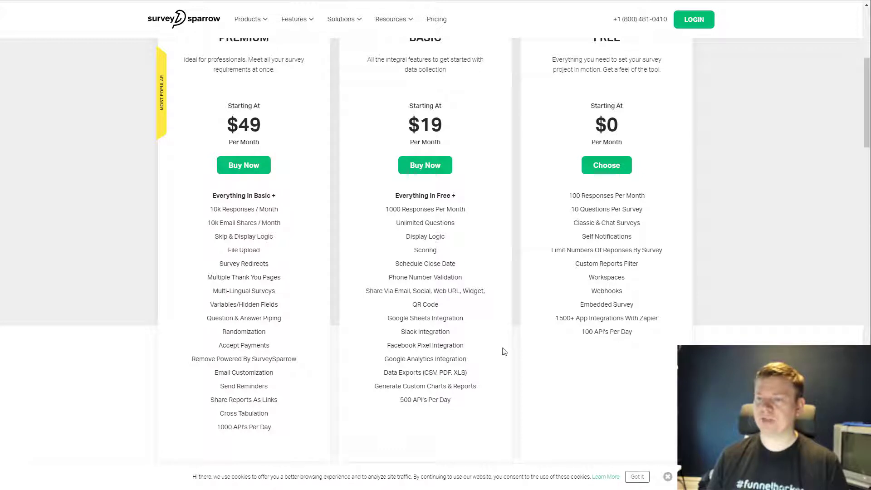
pyautogui.scroll(1, 499, 274)
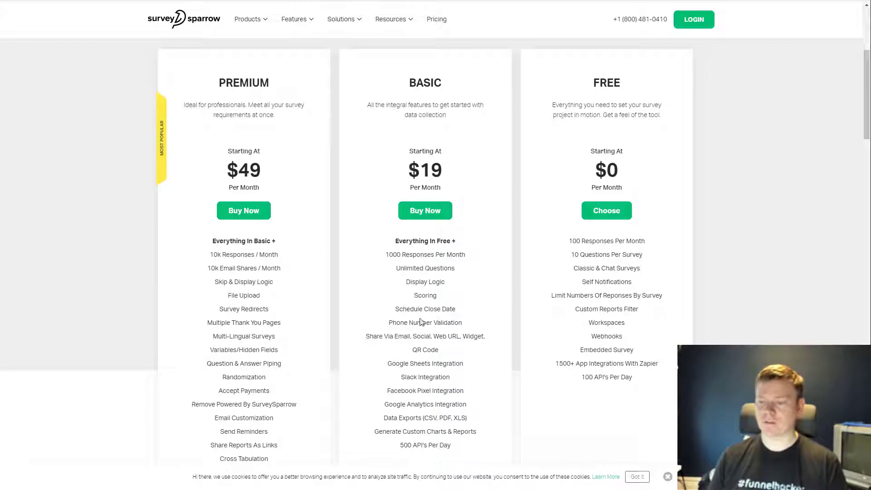
pyautogui.scroll(-1, 423, 335)
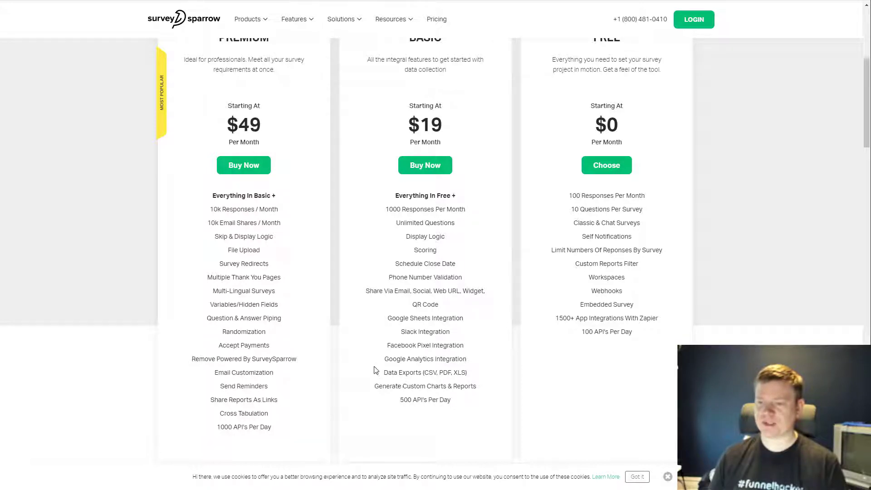
pyautogui.scroll(-5, 372, 347)
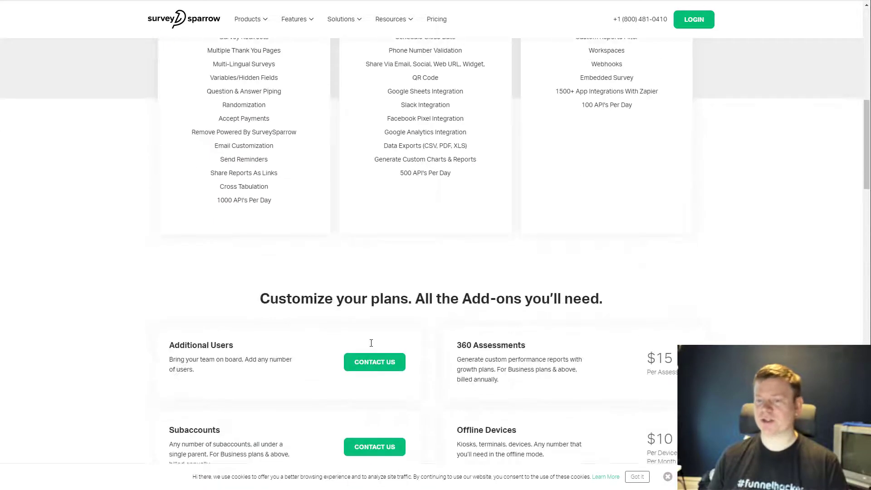
pyautogui.scroll(5, 373, 338)
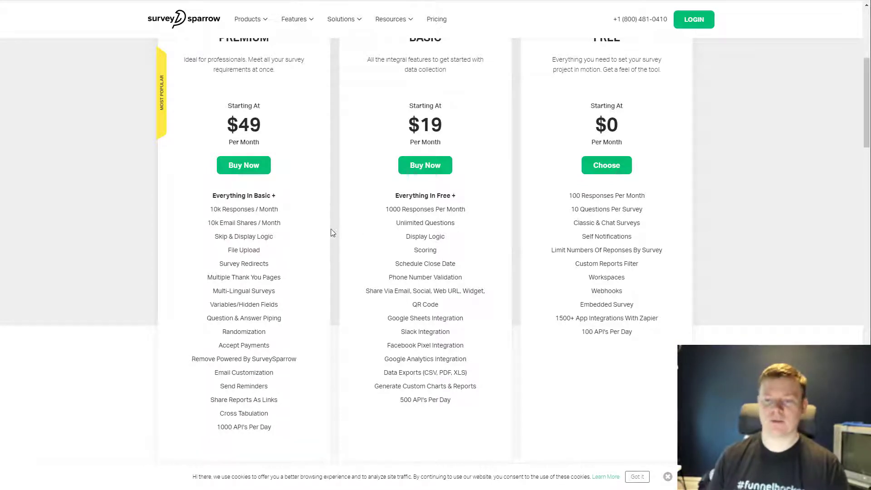
pyautogui.scroll(6, 350, 244)
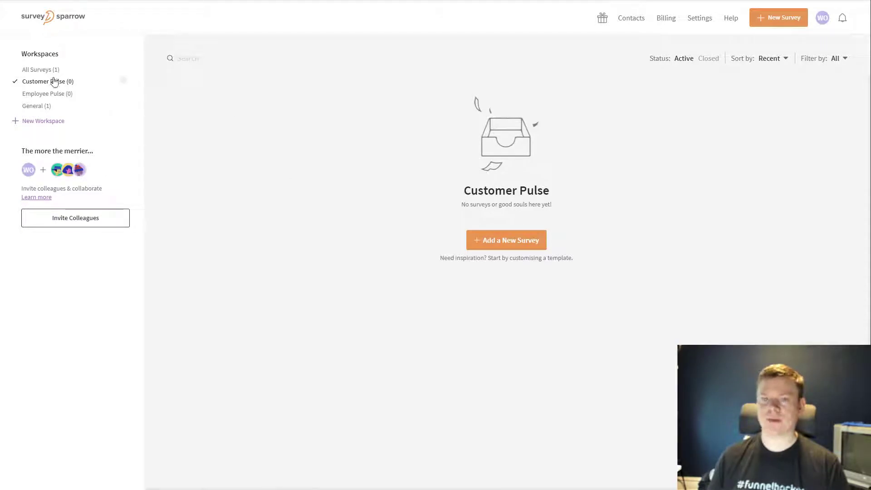
# List all surveys across the workspaces and examine the actions available for the test survey.
pyautogui.click(41, 70)
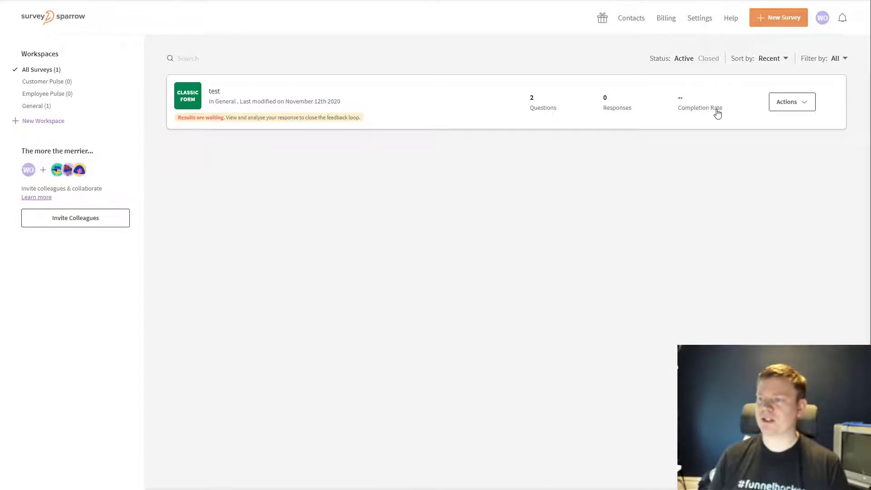
pyautogui.click(811, 101)
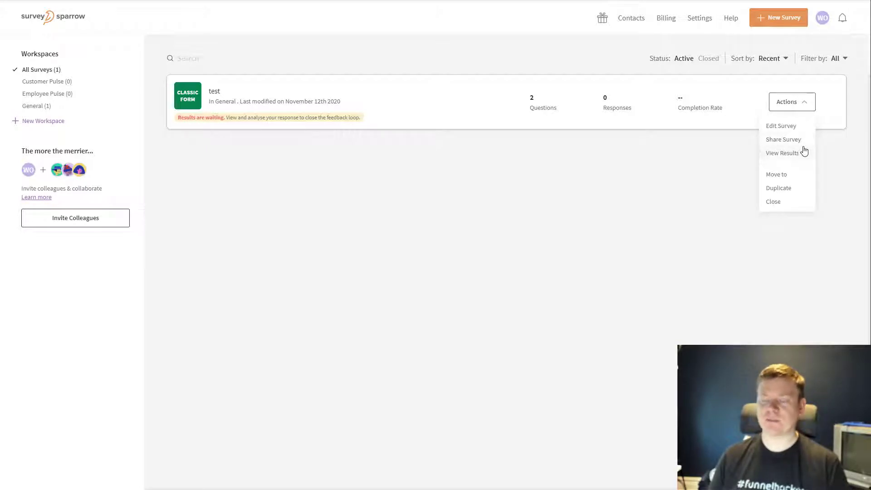
pyautogui.click(806, 107)
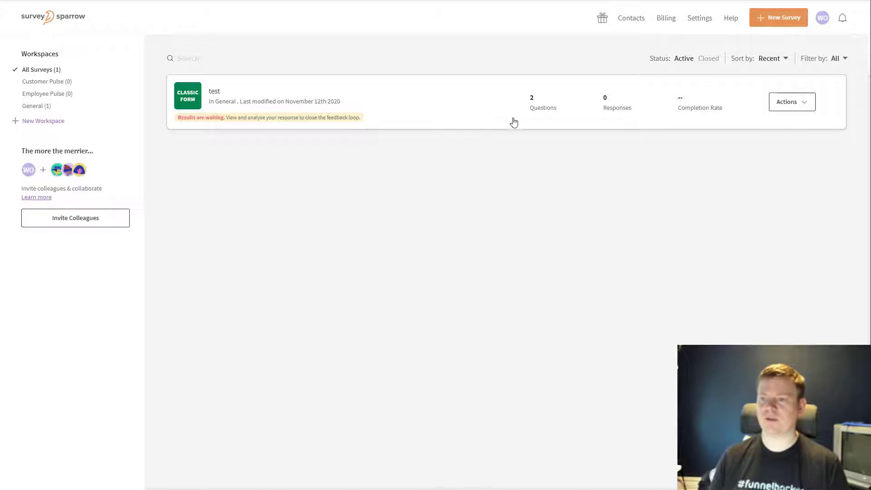
pyautogui.click(802, 104)
pyautogui.click(789, 129)
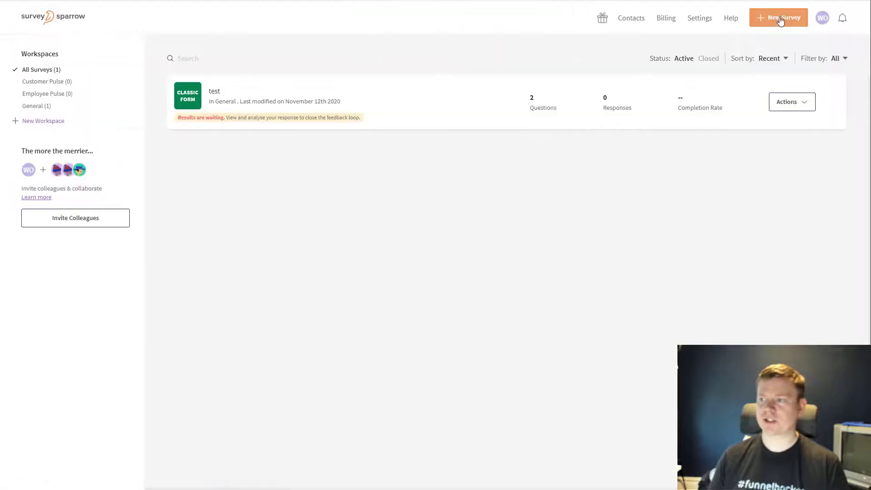
# Start a new survey and preview the Chat, NPS, Offline and 360 Degree survey types.
pyautogui.click(778, 17)
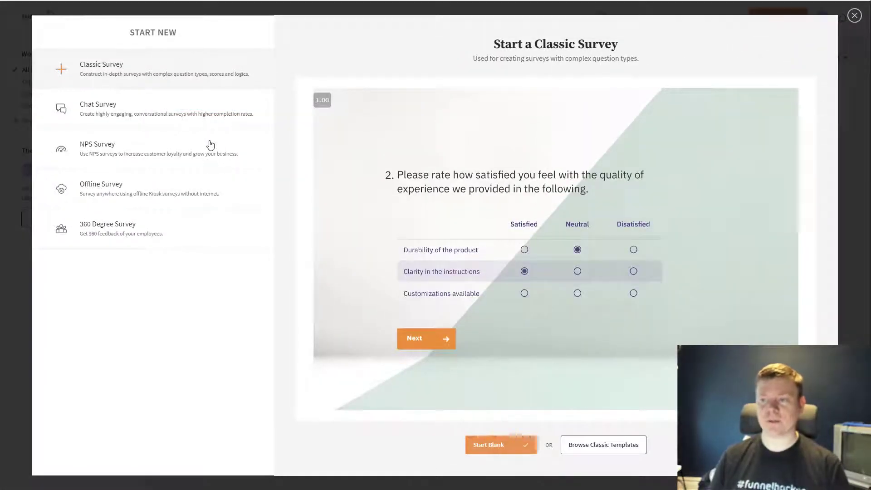
pyautogui.click(119, 114)
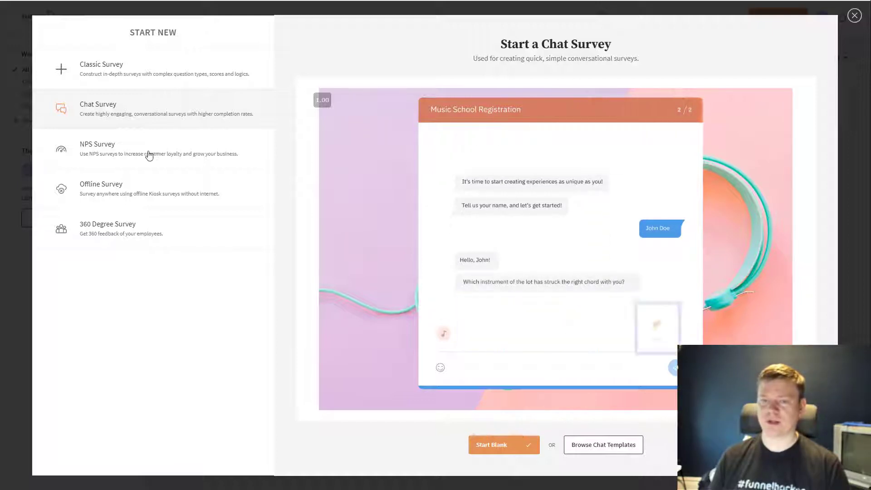
pyautogui.click(147, 154)
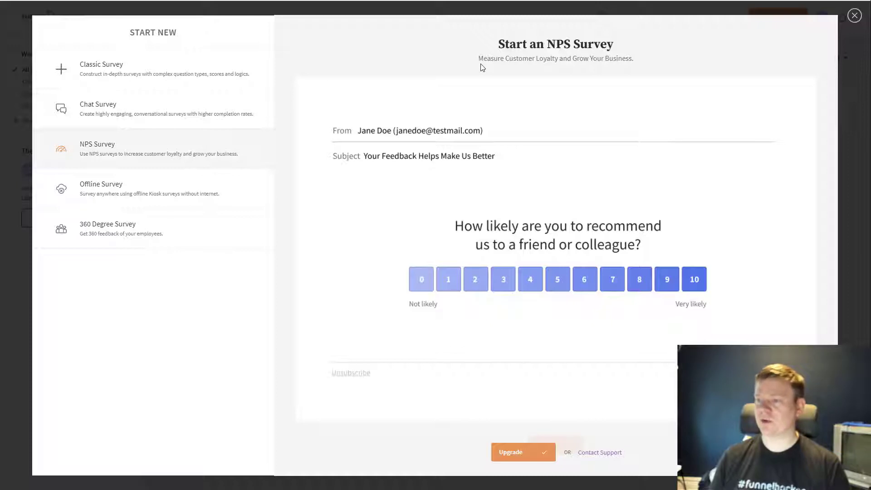
pyautogui.click(135, 187)
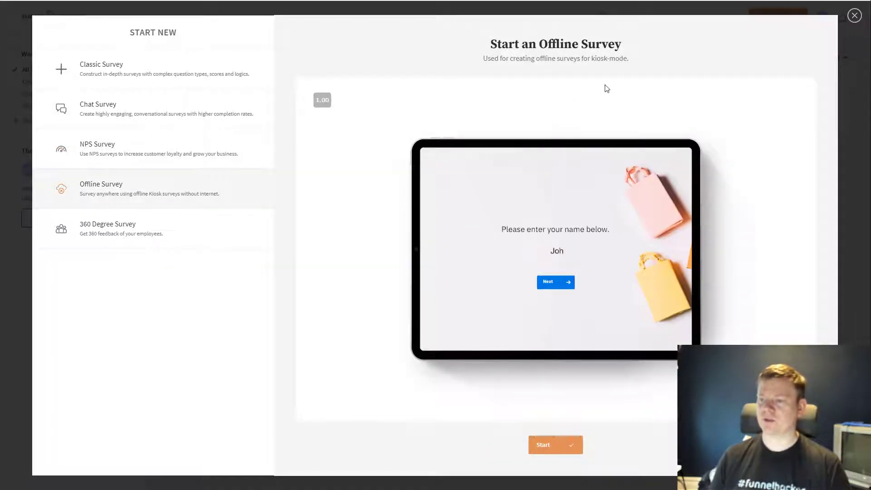
pyautogui.click(127, 243)
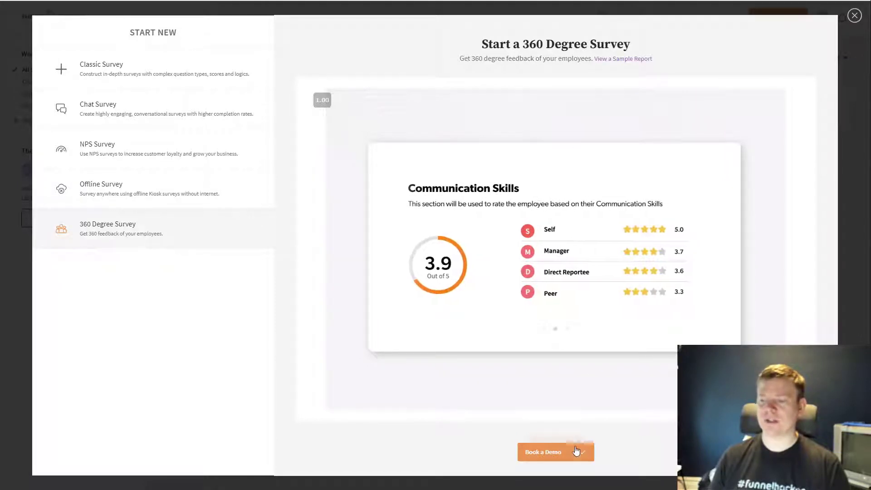
# Review the Offline, NPS and Chat survey types again, ending with Classic Survey selected.
pyautogui.click(122, 185)
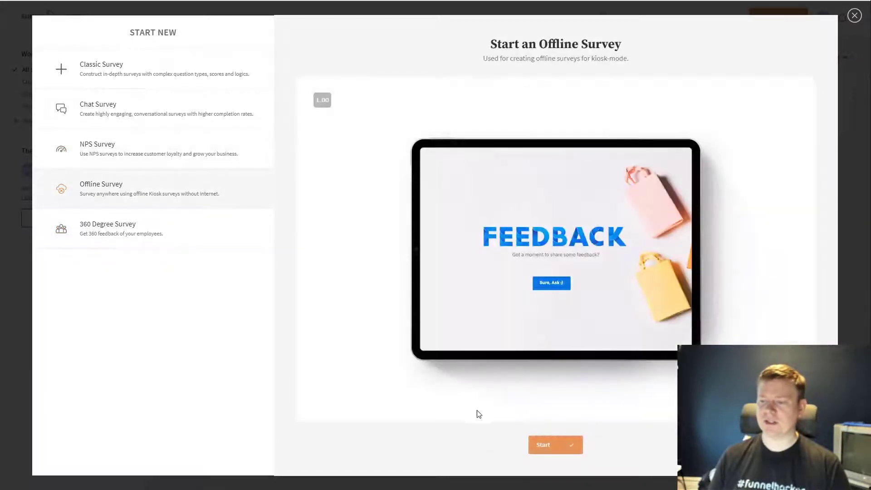
pyautogui.click(113, 148)
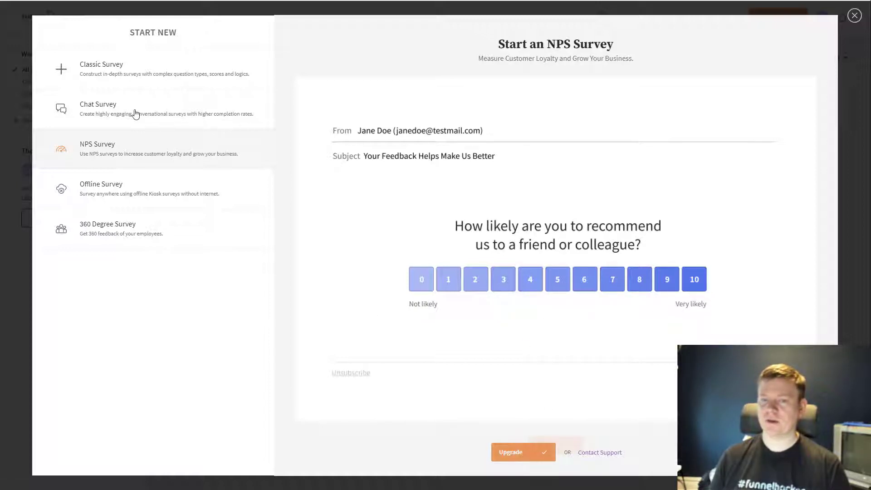
pyautogui.click(136, 124)
pyautogui.click(120, 69)
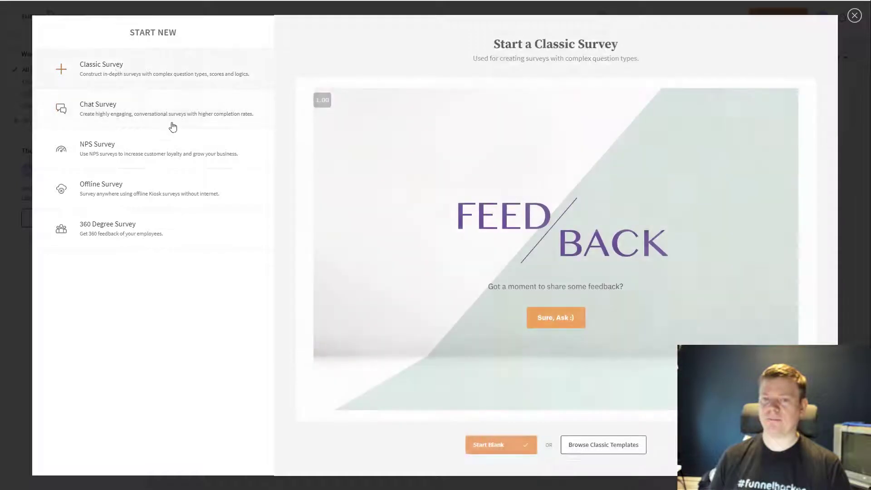
# Browse the classic survey templates, examining the business, employee, marketing and healthcare categories.
pyautogui.click(587, 446)
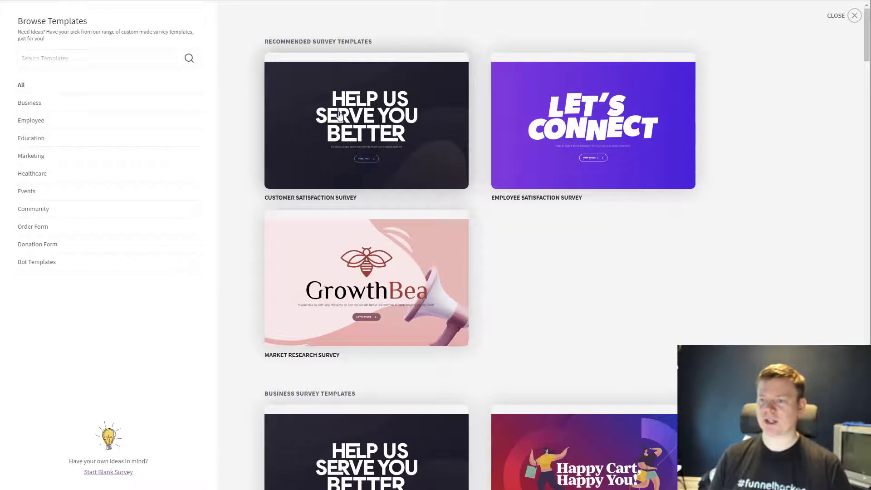
pyautogui.scroll(-5, 414, 285)
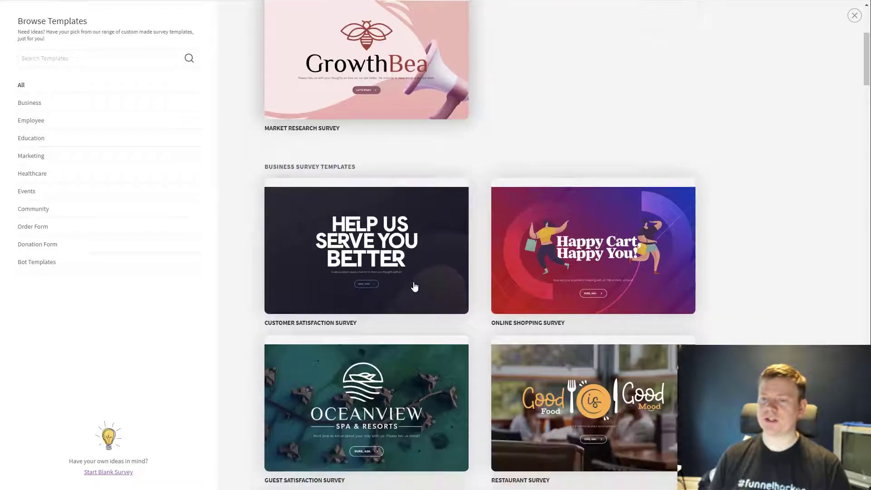
pyautogui.scroll(-2, 414, 285)
pyautogui.scroll(-4, 523, 265)
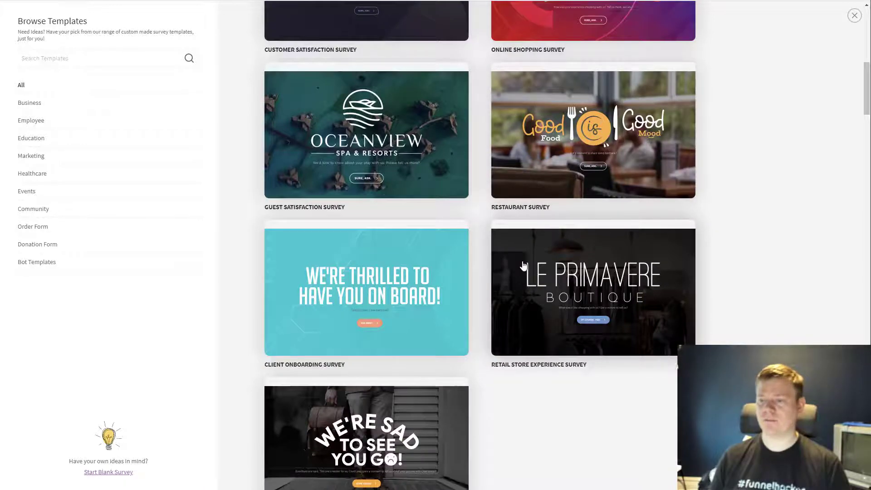
pyautogui.scroll(-4, 523, 263)
pyautogui.scroll(-6, 496, 247)
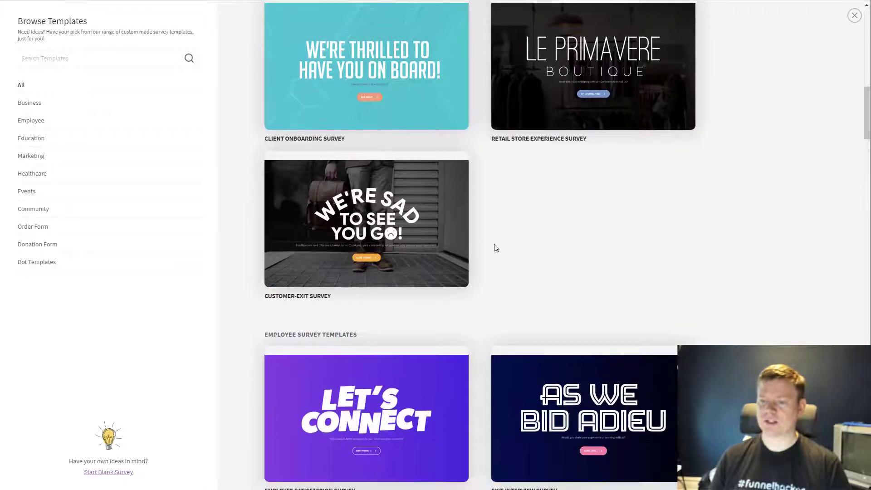
pyautogui.scroll(-2, 494, 245)
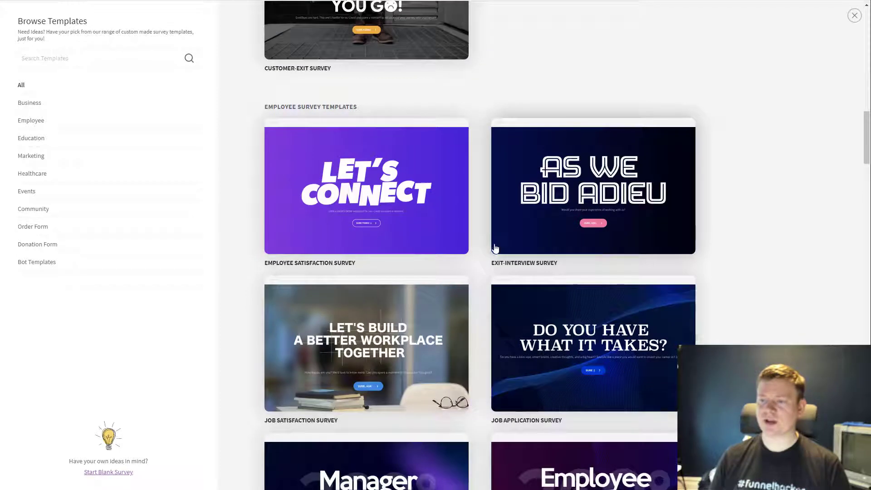
pyautogui.scroll(-6, 419, 316)
pyautogui.scroll(-18, 419, 316)
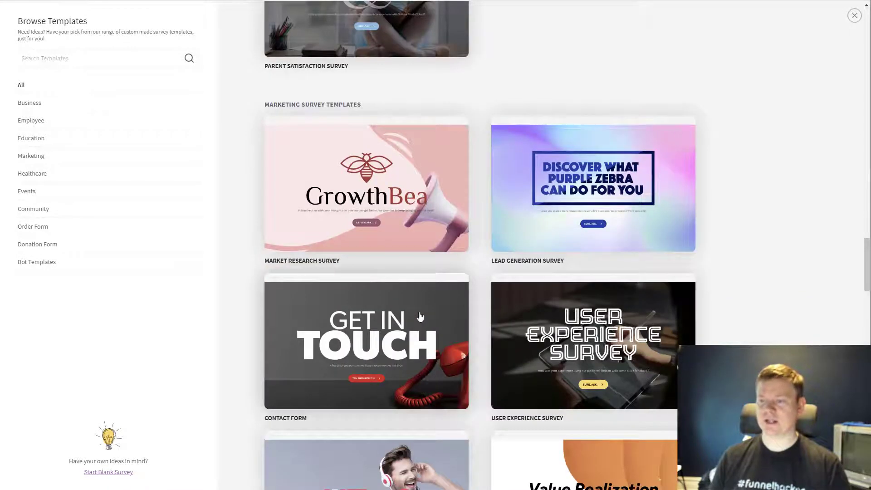
pyautogui.scroll(-2, 419, 317)
pyautogui.scroll(-5, 419, 317)
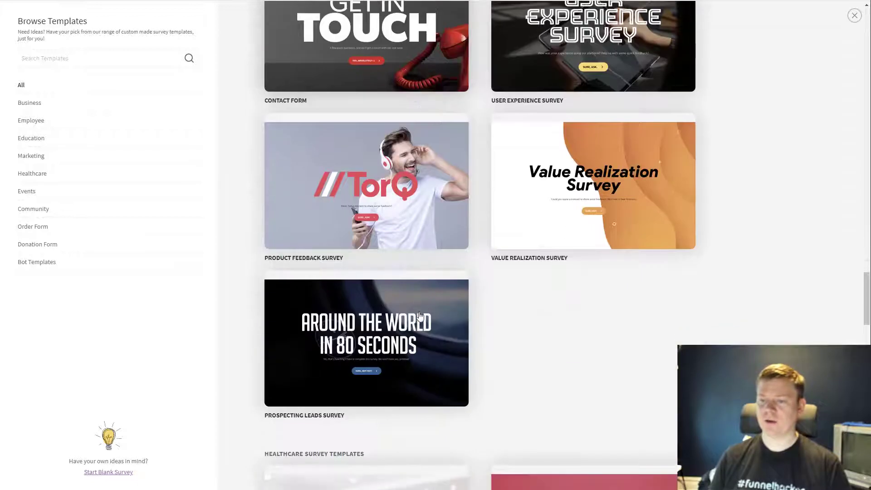
pyautogui.scroll(-4, 548, 325)
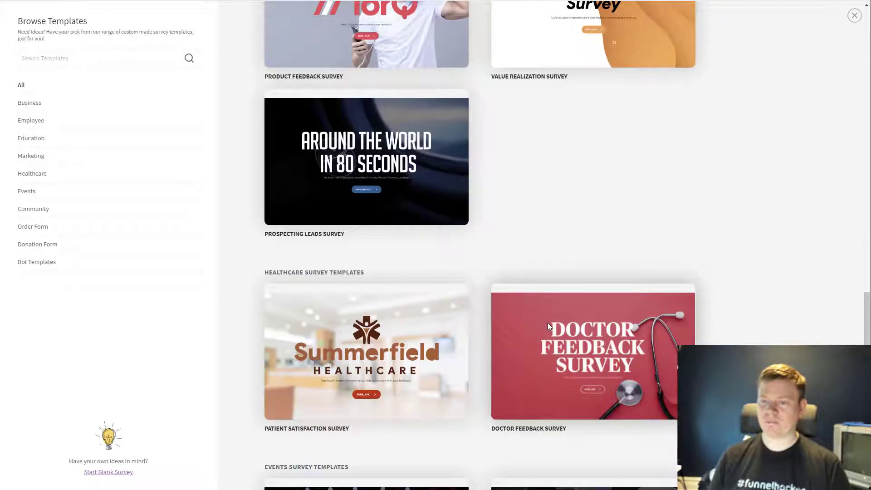
# Create a Classic Form survey in the General workspace from the Prospecting Leads Survey template, keeping its title.
pyautogui.click(361, 158)
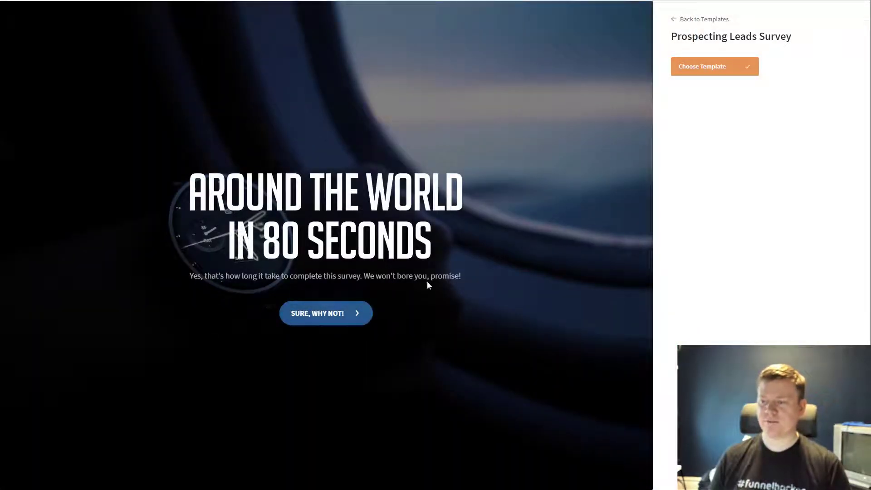
pyautogui.click(726, 71)
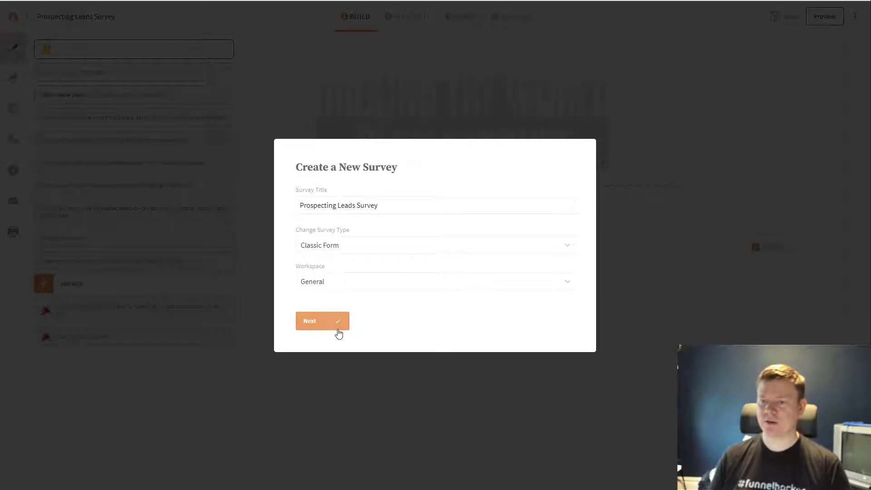
pyautogui.click(324, 322)
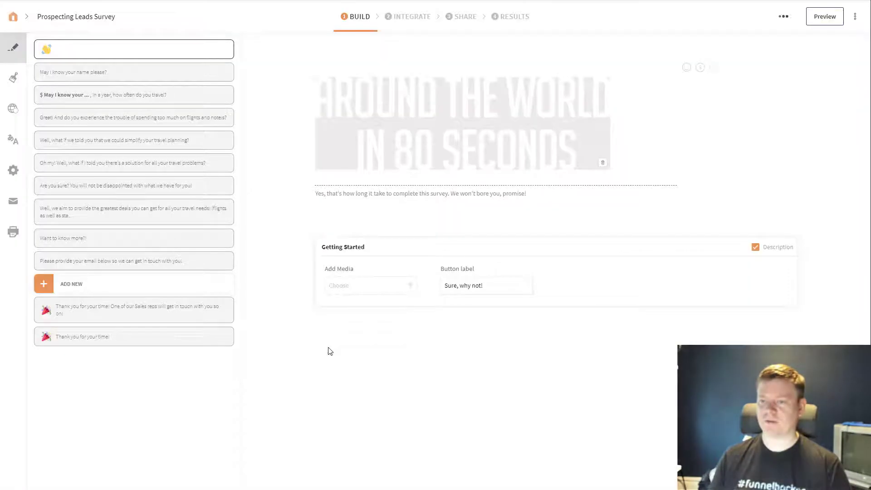
# Review the name question, return to the survey's welcome page and select its description text.
pyautogui.click(119, 78)
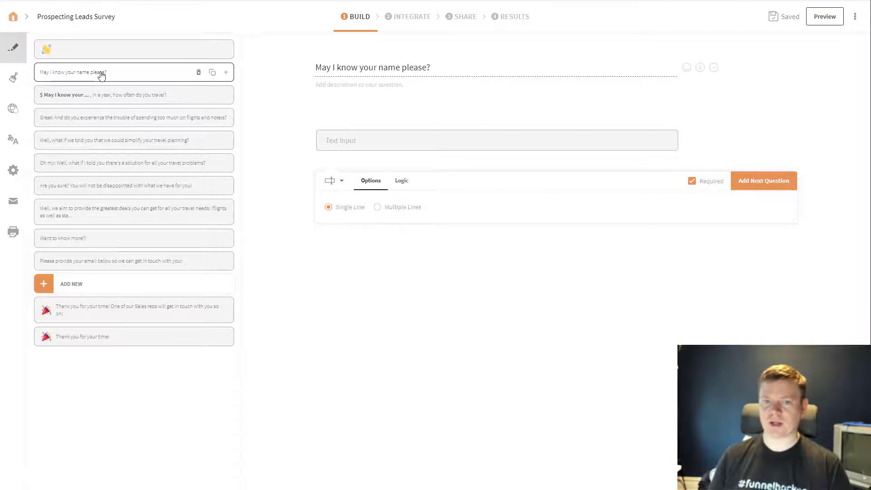
pyautogui.click(64, 55)
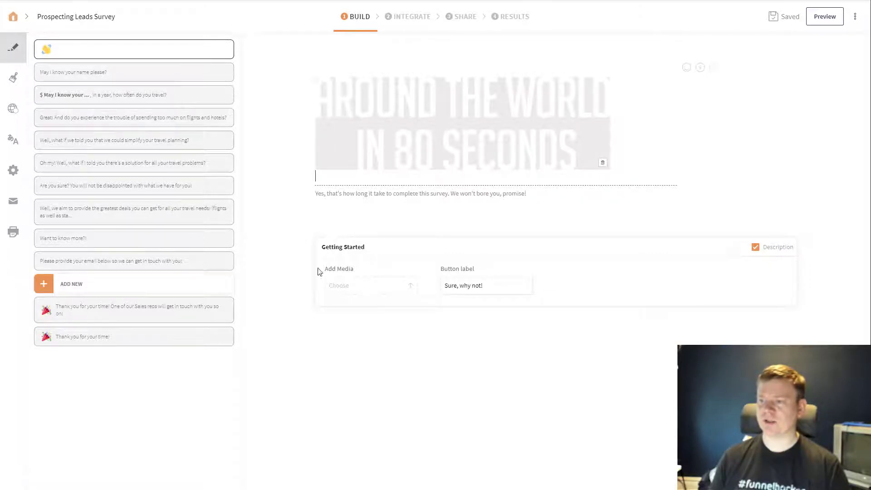
pyautogui.tripleClick(334, 191)
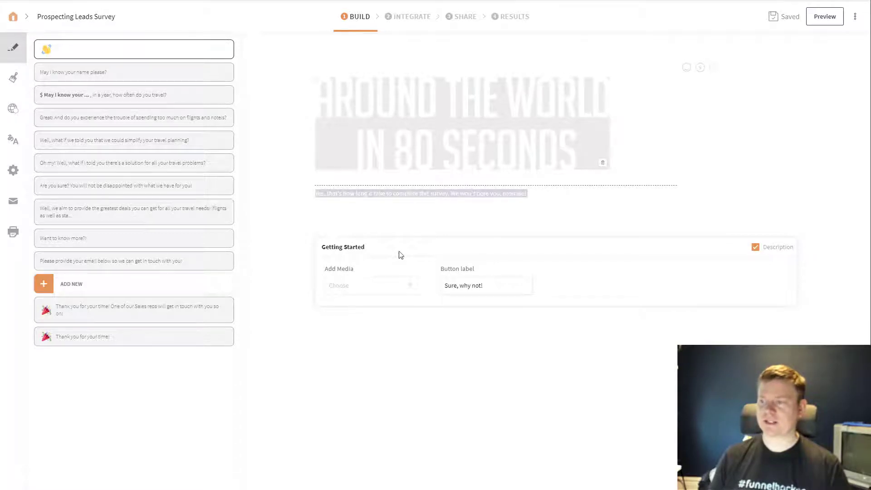
# Open the list of question types for a new question and examine the frequently used and other types.
pyautogui.click(70, 285)
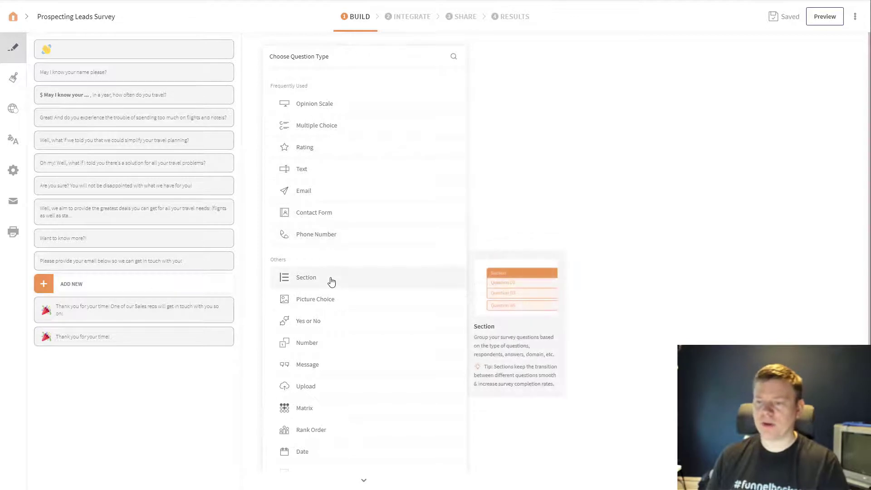
pyautogui.scroll(-1, 329, 272)
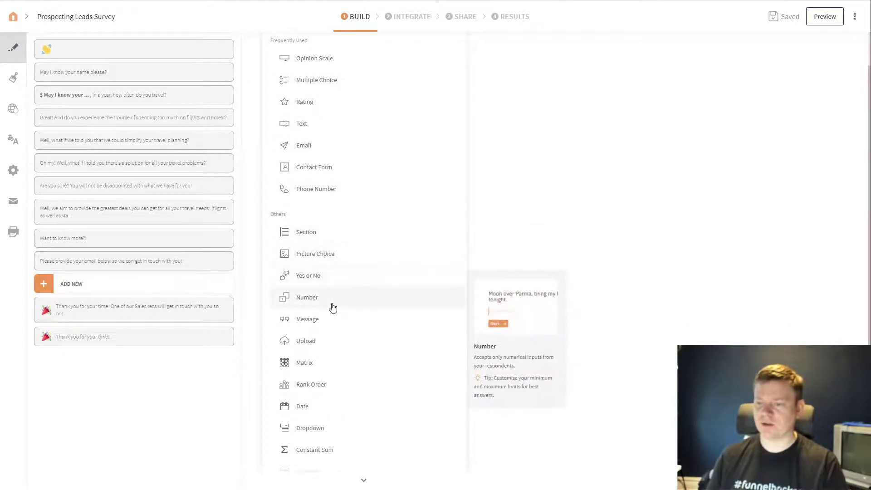
pyautogui.scroll(-1, 332, 307)
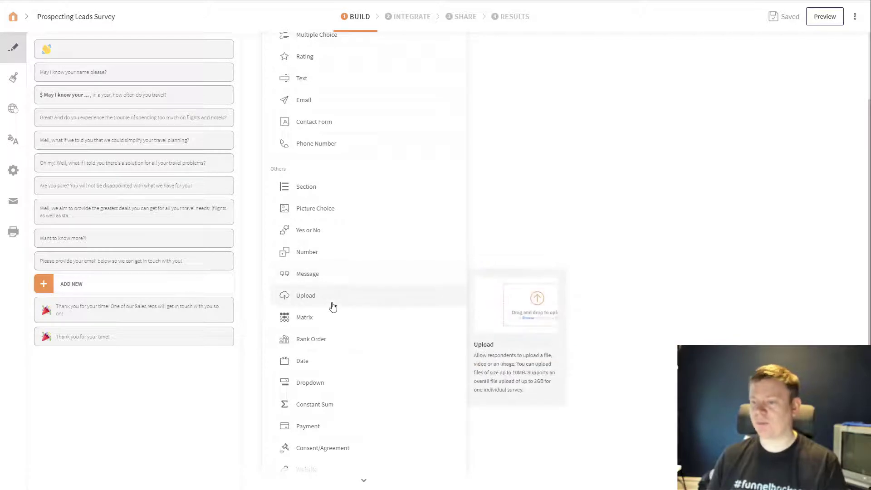
pyautogui.scroll(-1, 332, 307)
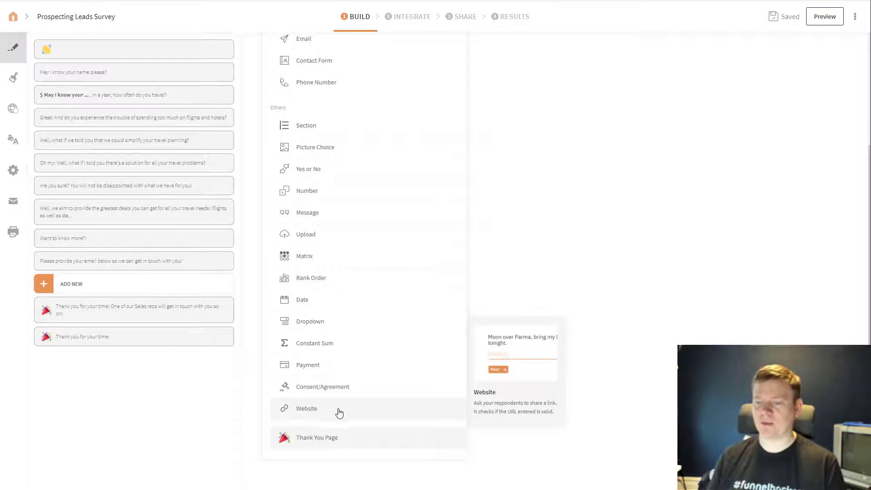
pyautogui.scroll(3, 311, 395)
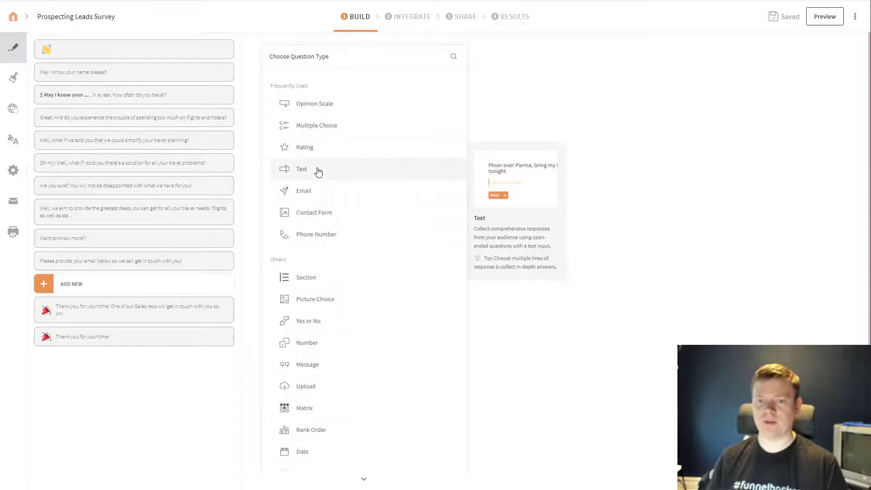
pyautogui.scroll(-3, 359, 295)
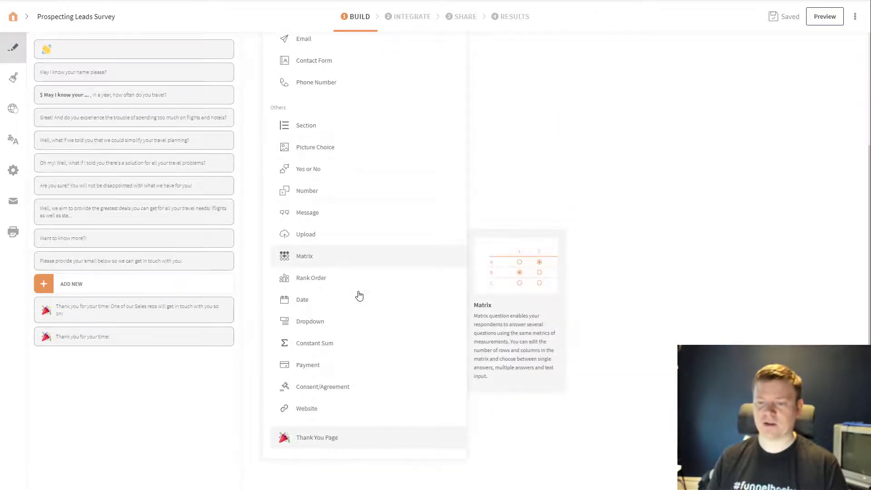
pyautogui.scroll(3, 358, 295)
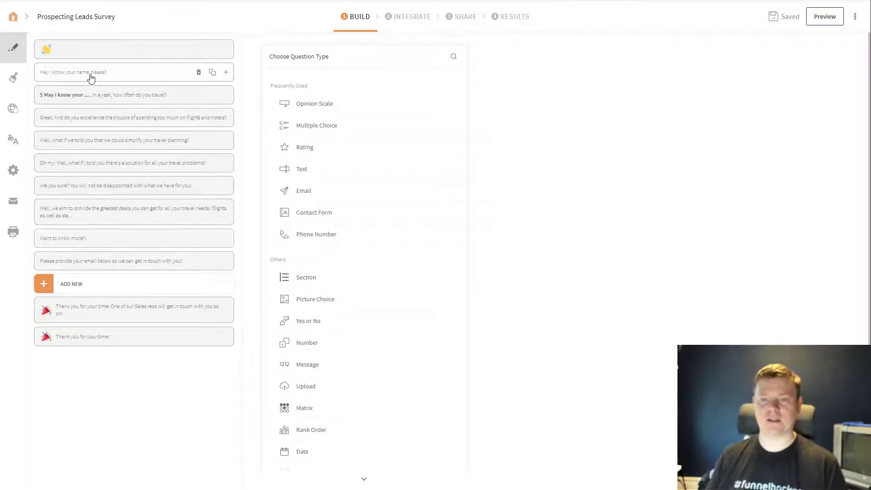
# Examine the skip logic settings of the question asking for the respondent's name.
pyautogui.click(132, 73)
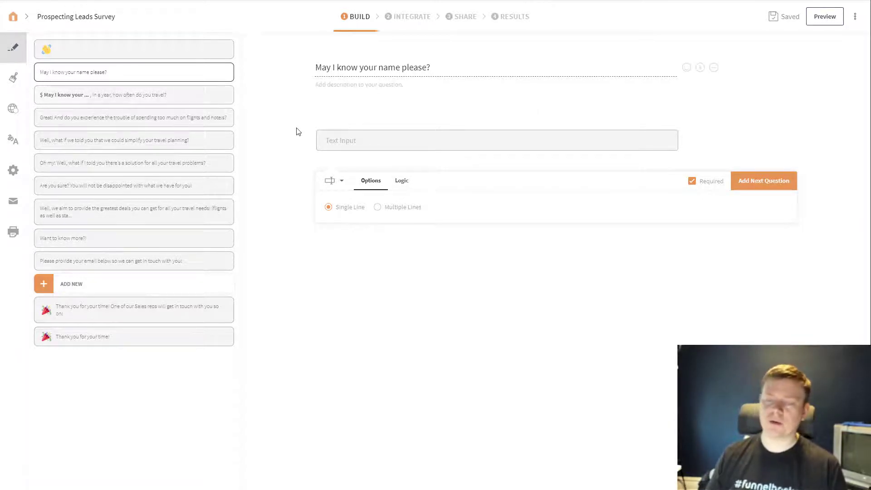
pyautogui.click(402, 183)
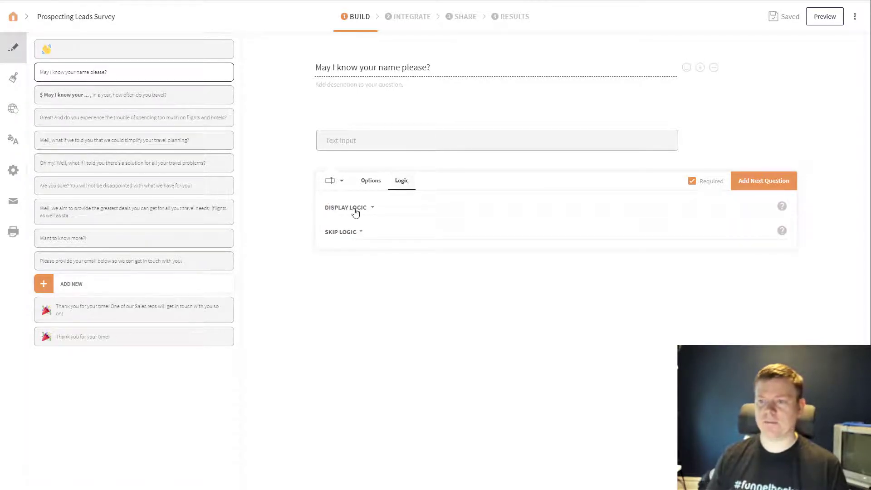
pyautogui.click(350, 233)
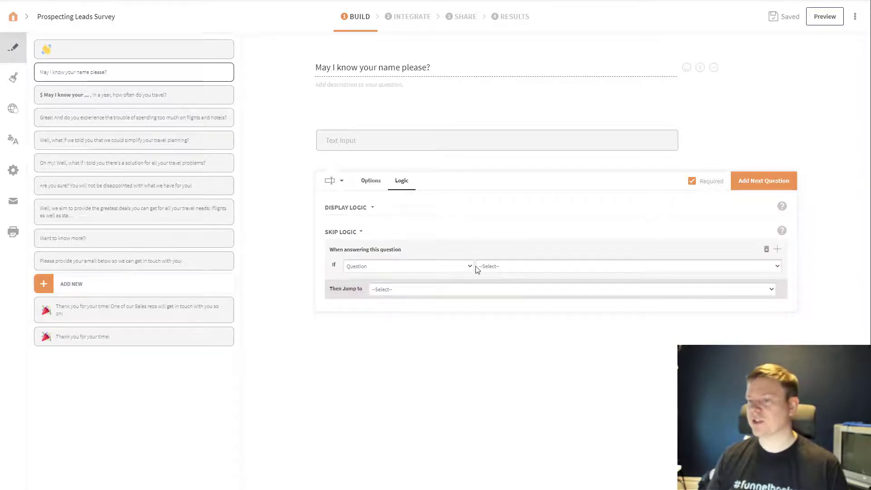
# Examine the skip logic of the travel frequency question, checking the condition sources and the questions available for the rule.
pyautogui.click(87, 95)
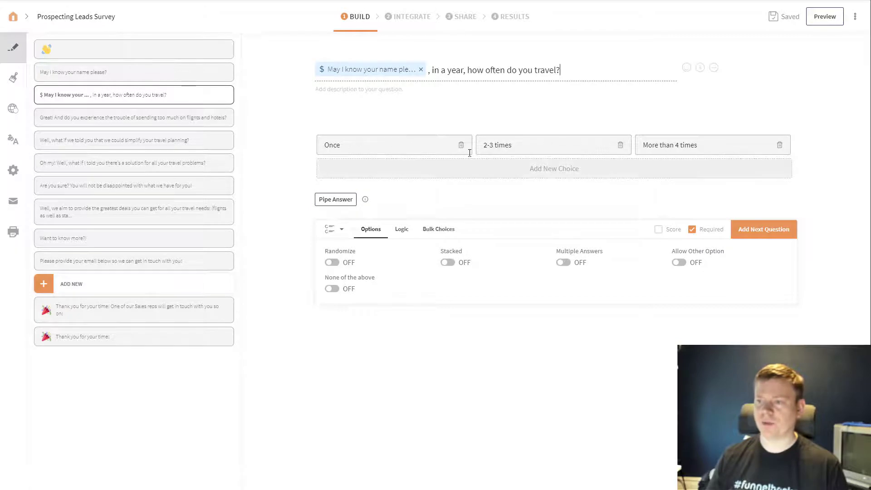
pyautogui.click(400, 231)
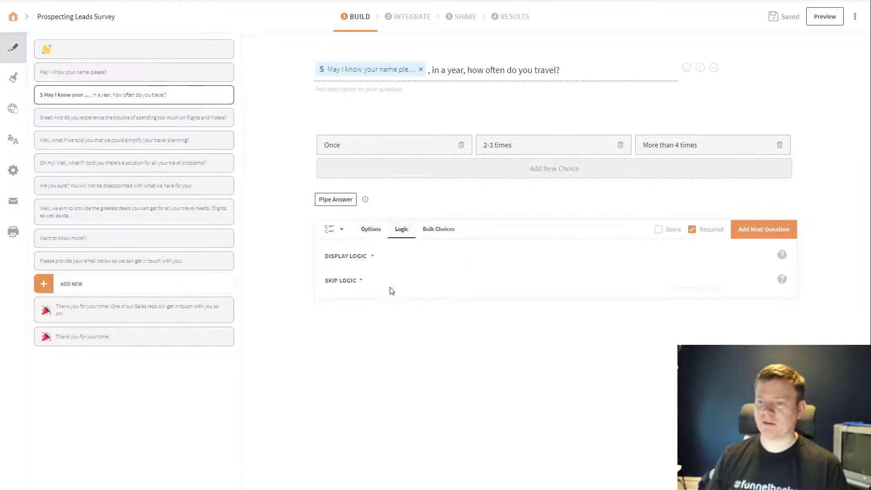
pyautogui.click(360, 281)
pyautogui.click(443, 313)
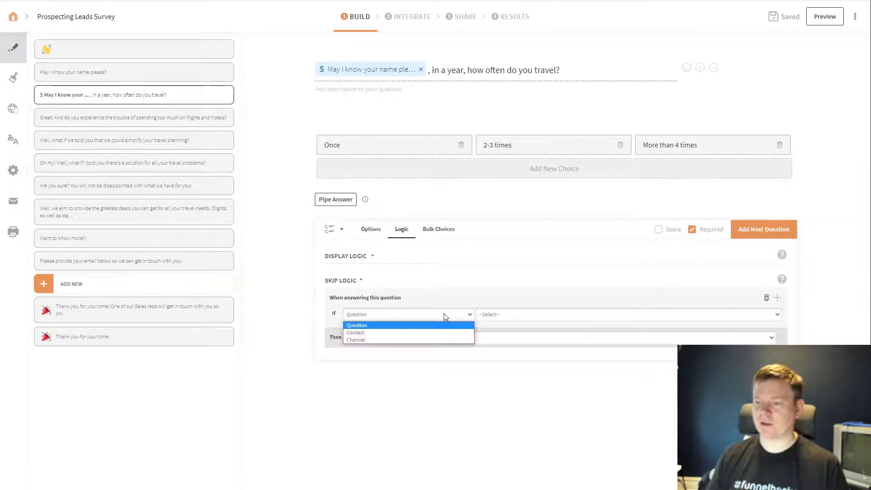
pyautogui.click(501, 317)
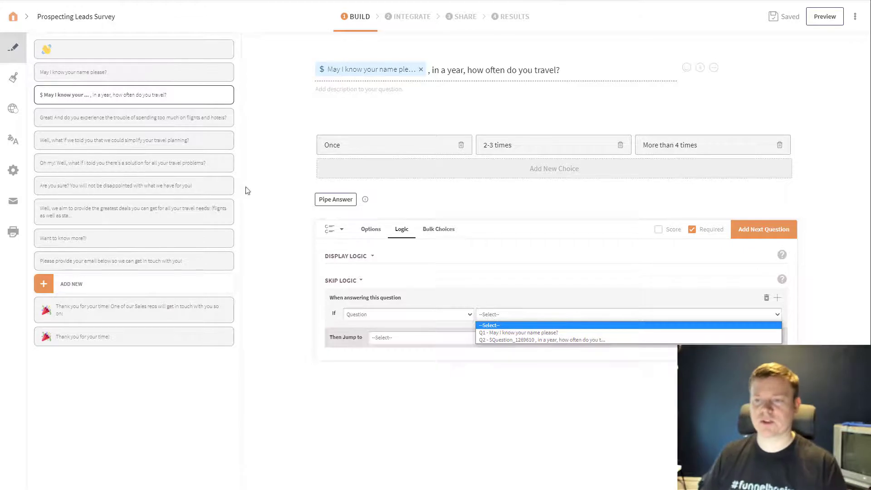
pyautogui.click(264, 111)
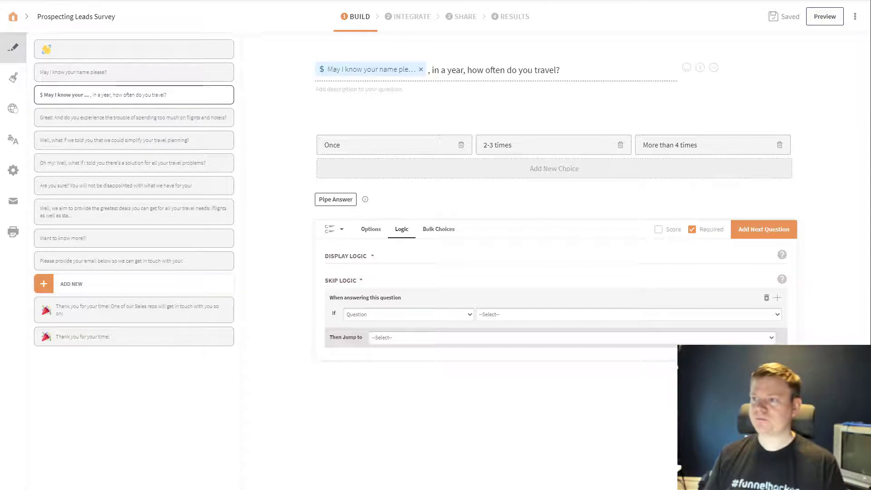
# Preview the survey, answer the name question with "fdggg", proceed to the travel frequency question and close the preview.
pyautogui.click(827, 18)
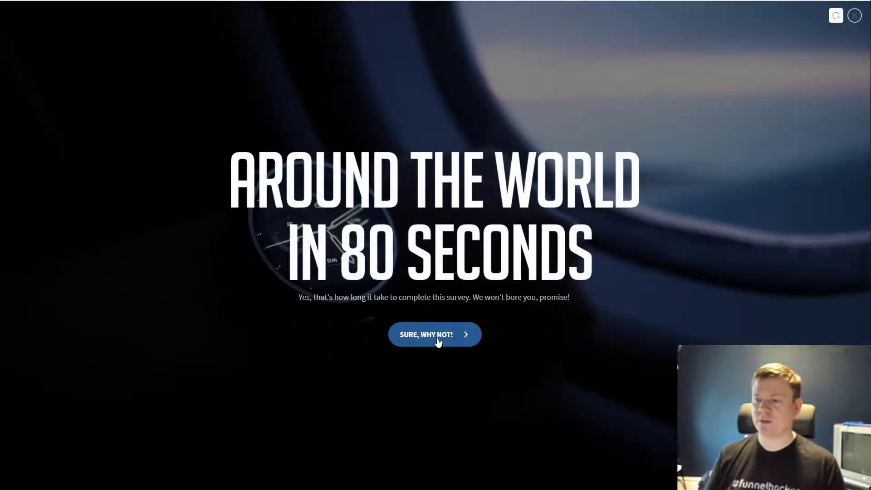
pyautogui.click(437, 336)
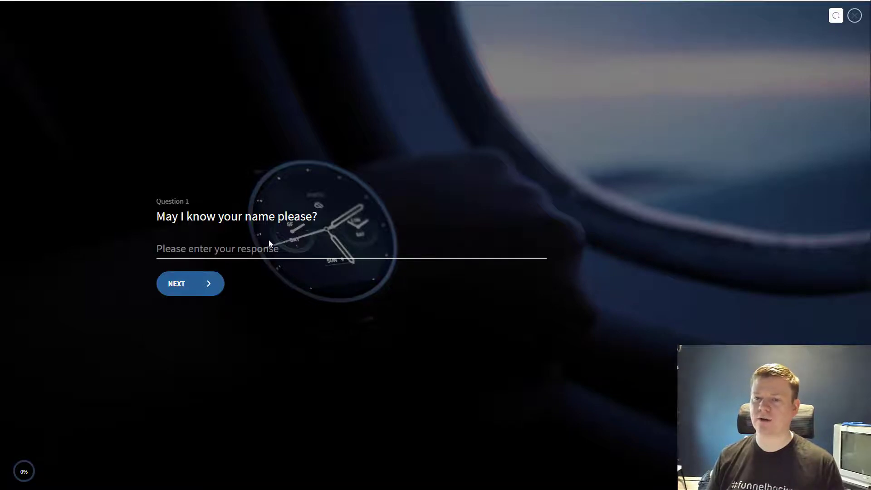
pyautogui.write('fdggg')
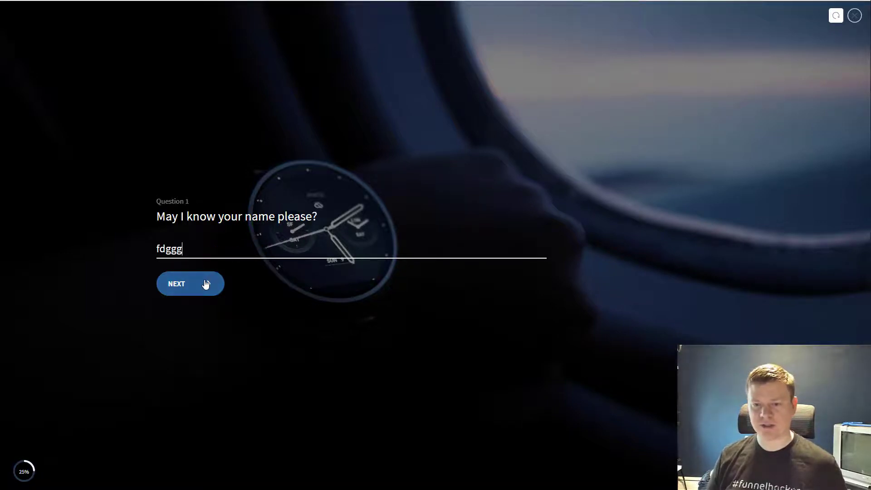
pyautogui.click(206, 283)
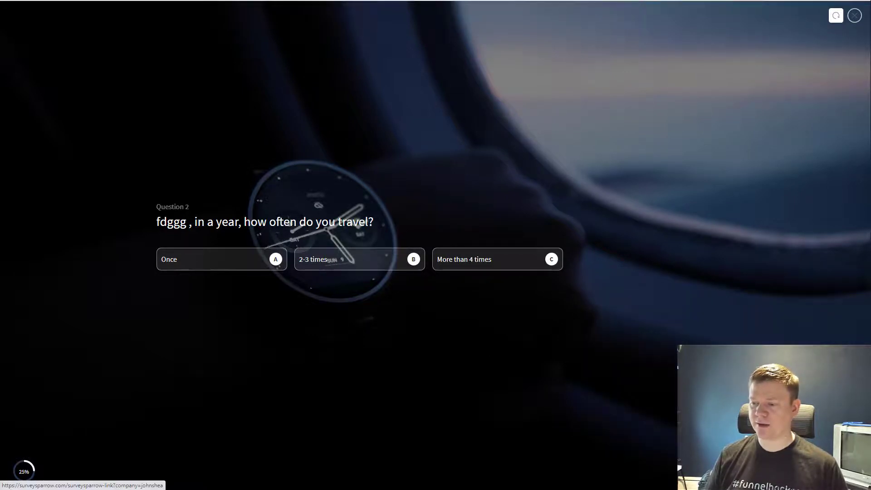
pyautogui.moveTo(804, 471)
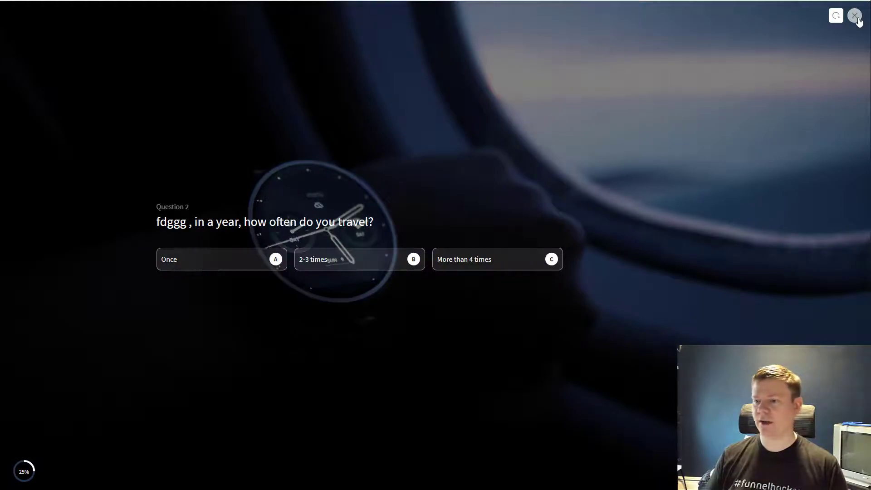
pyautogui.click(855, 15)
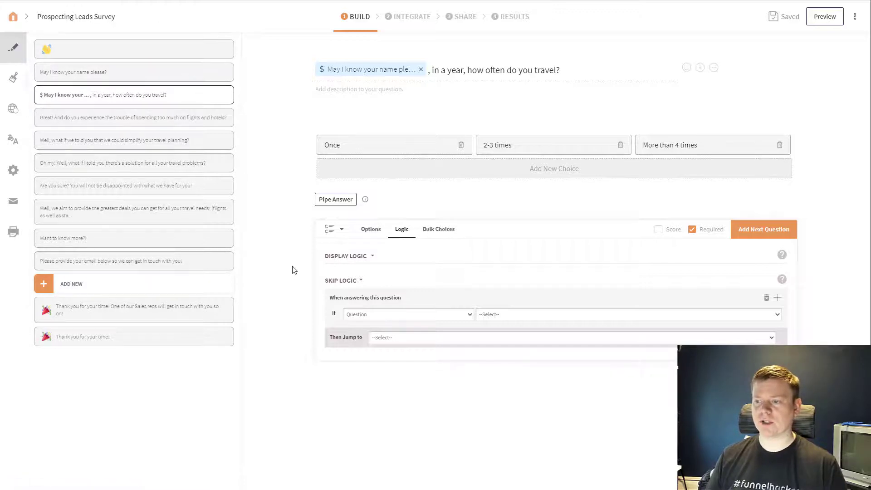
# Open the survey's theme gallery without saving the pending design changes and try the Admiral Cause and Luxurious Abode themes.
pyautogui.click(13, 78)
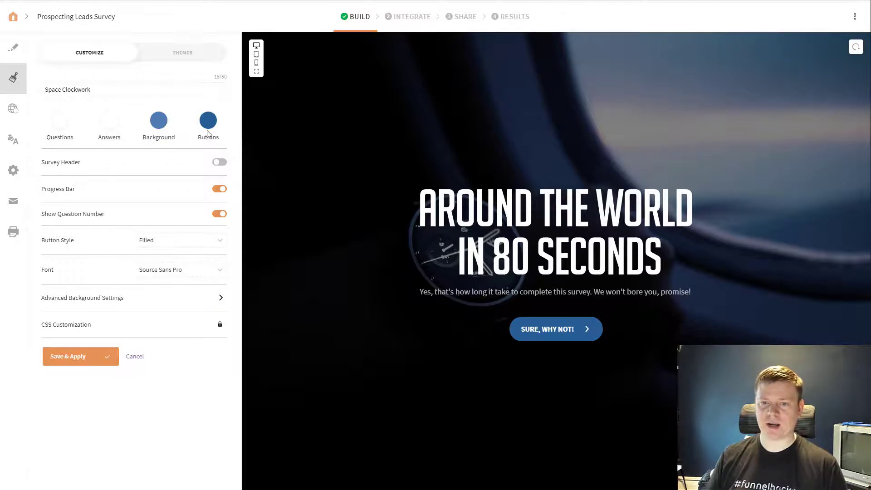
pyautogui.click(181, 54)
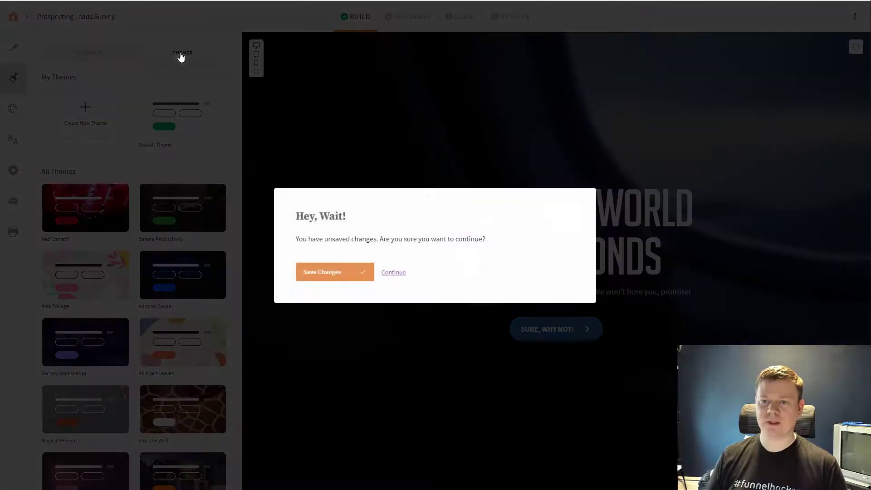
pyautogui.click(393, 273)
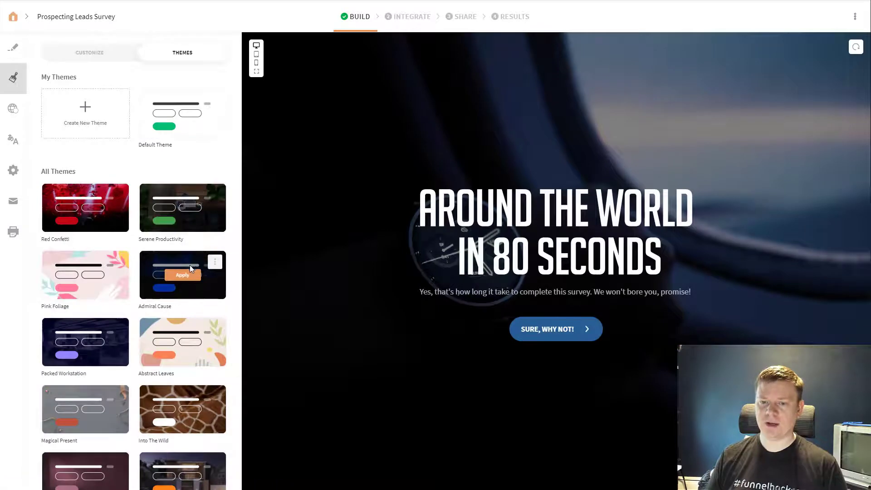
pyautogui.click(186, 275)
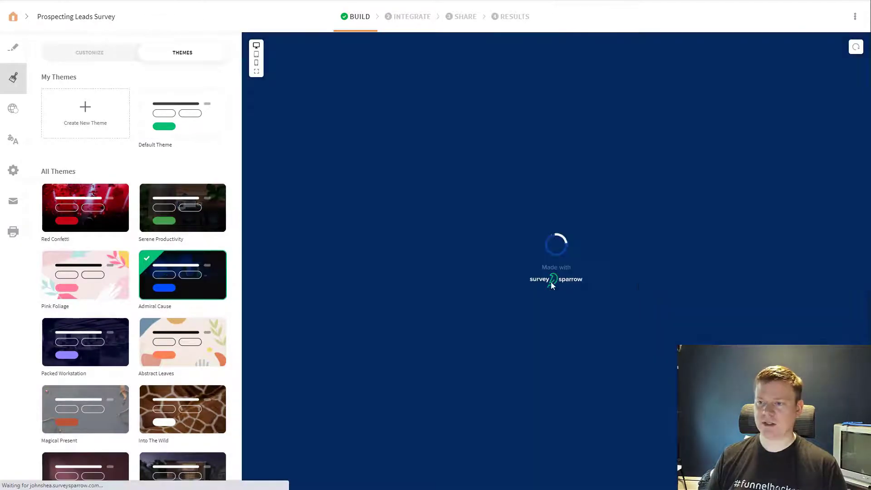
pyautogui.moveTo(158, 294)
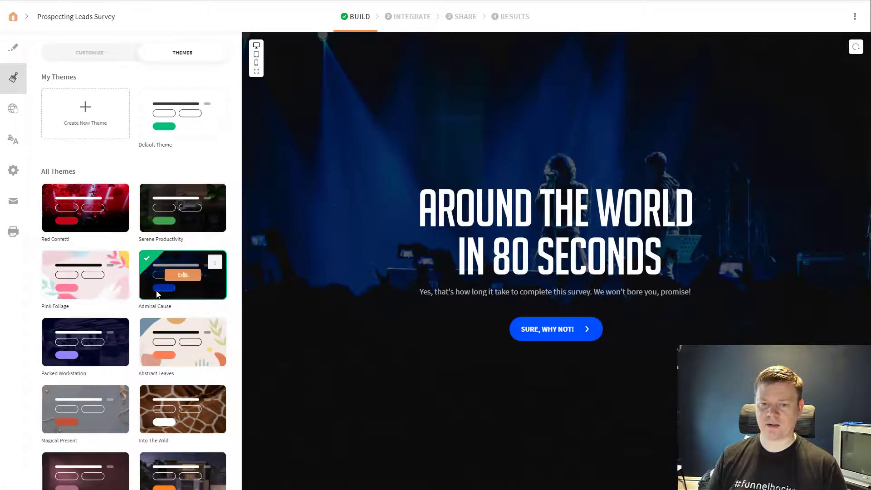
pyautogui.scroll(-3, 157, 294)
pyautogui.click(184, 340)
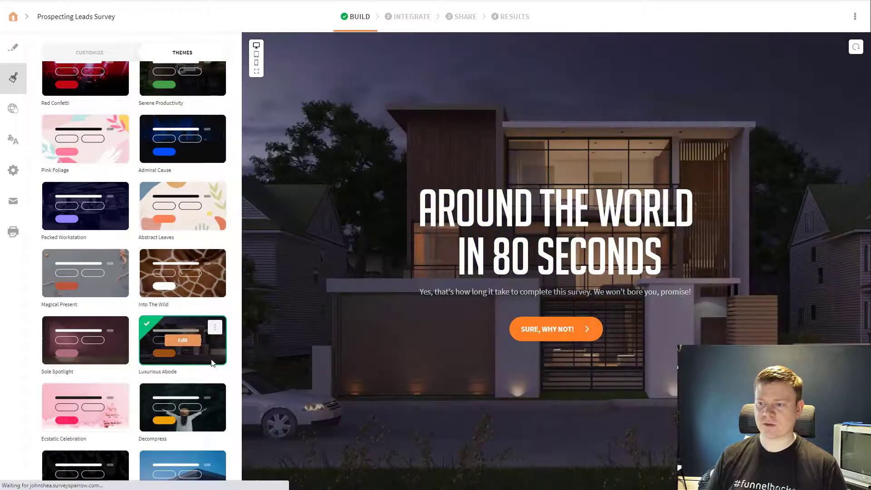
# Browse the remaining themes and apply the Packed Workstation theme to the survey.
pyautogui.scroll(-11, 145, 354)
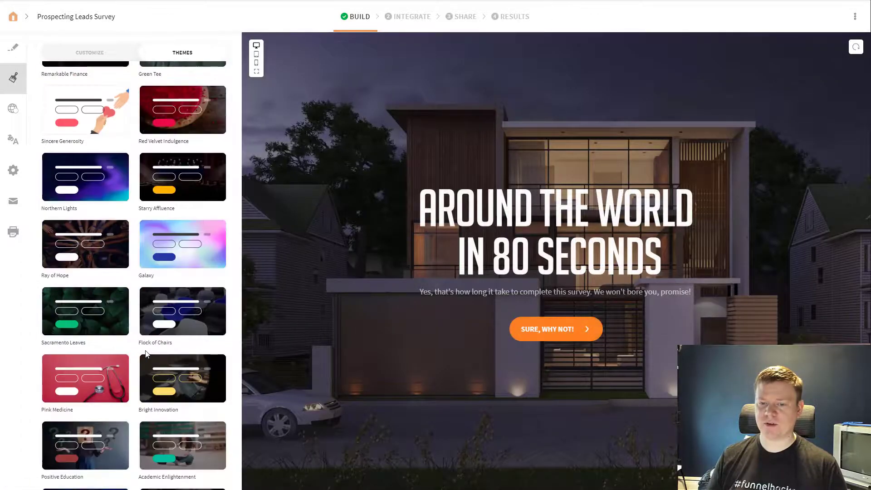
pyautogui.scroll(17, 152, 349)
pyautogui.scroll(3, 157, 345)
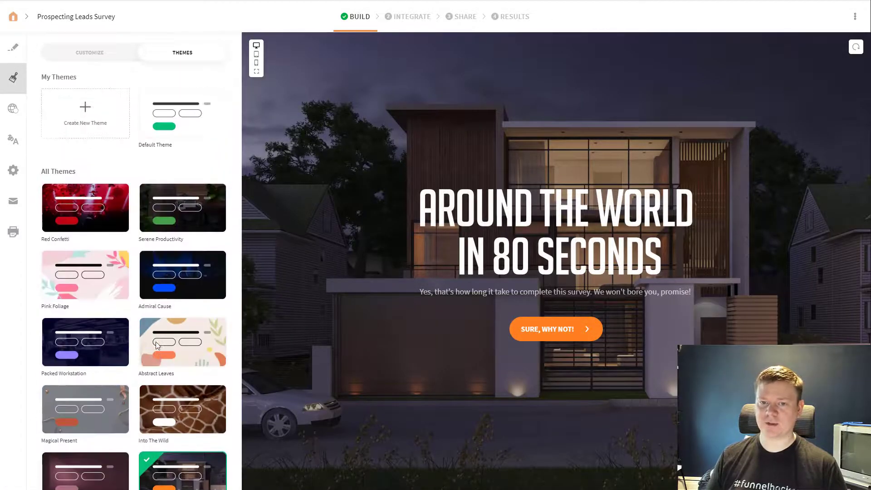
pyautogui.moveTo(140, 335)
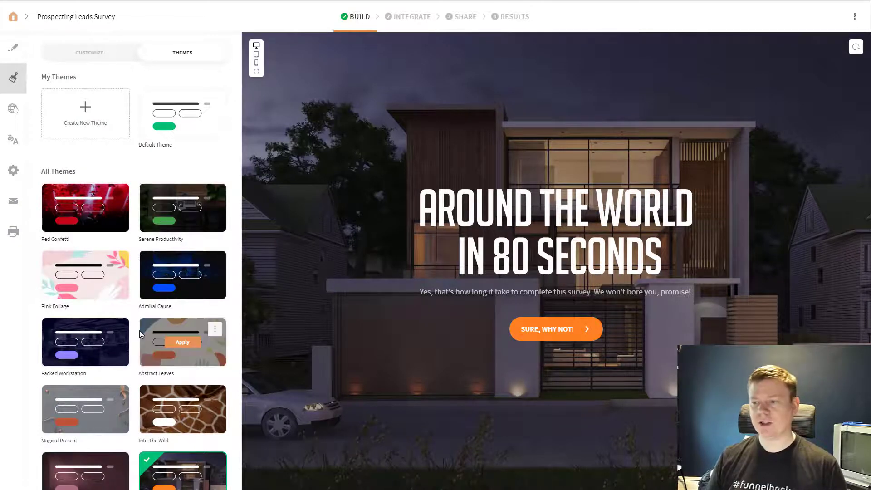
pyautogui.click(86, 342)
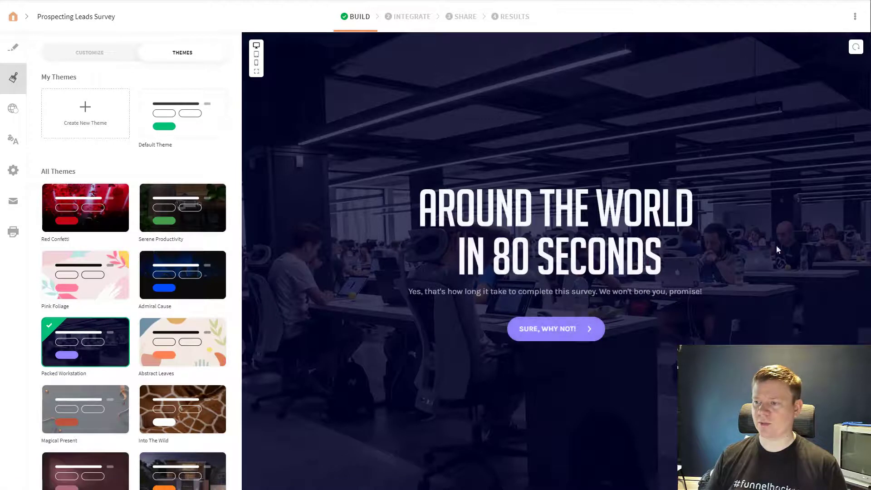
# Examine the theme's customization options and try the Video type in the advanced background settings.
pyautogui.click(89, 55)
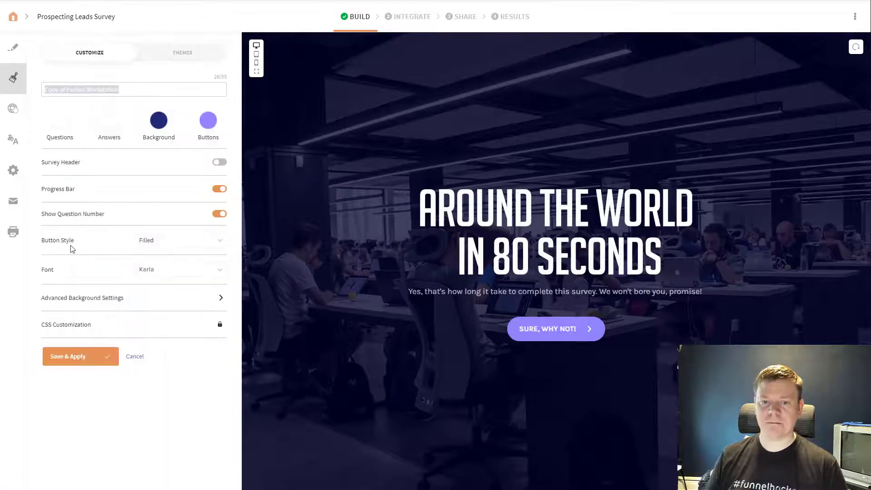
pyautogui.click(109, 299)
pyautogui.scroll(-2, 109, 309)
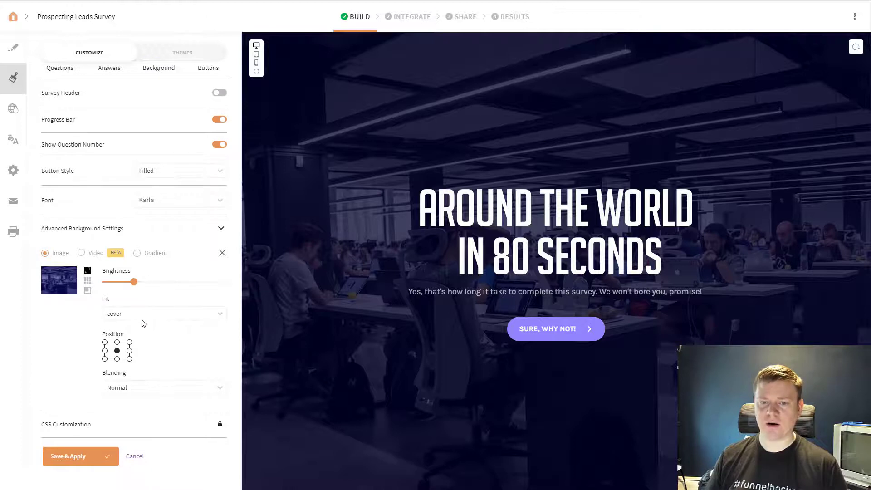
pyautogui.click(81, 253)
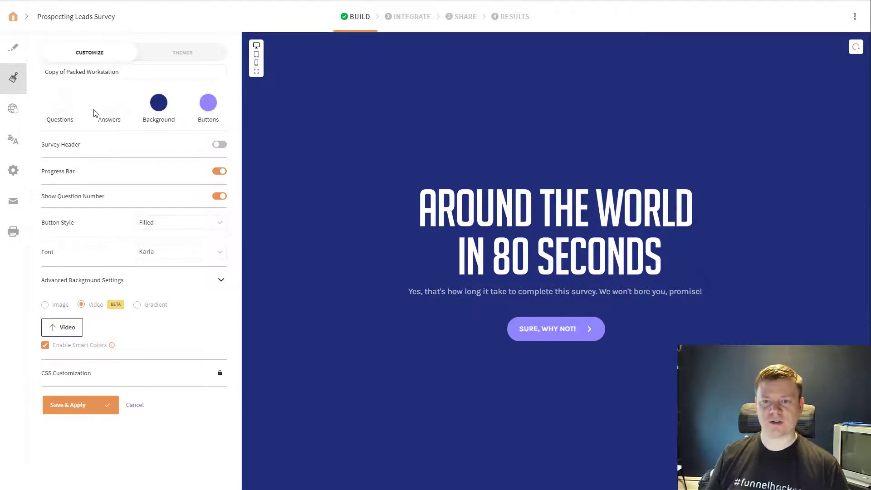
# Examine the survey's custom variables, languages and general configuration, including the survey URL field.
pyautogui.click(15, 109)
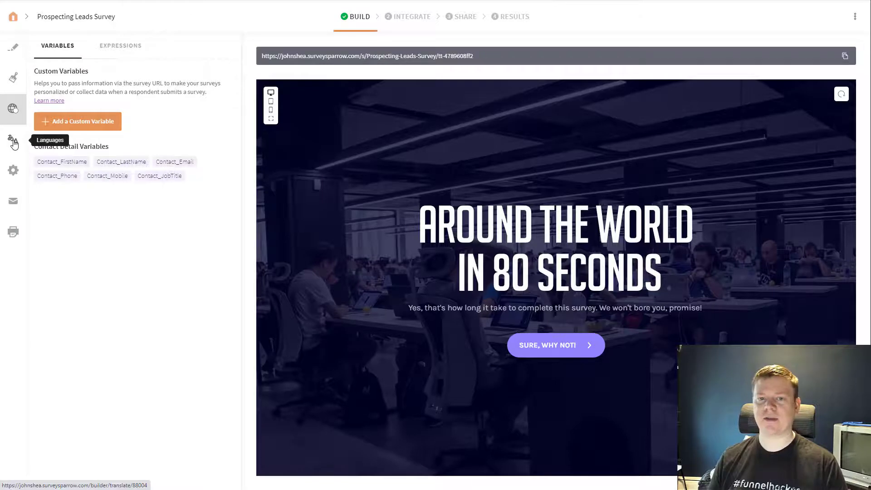
pyautogui.click(14, 143)
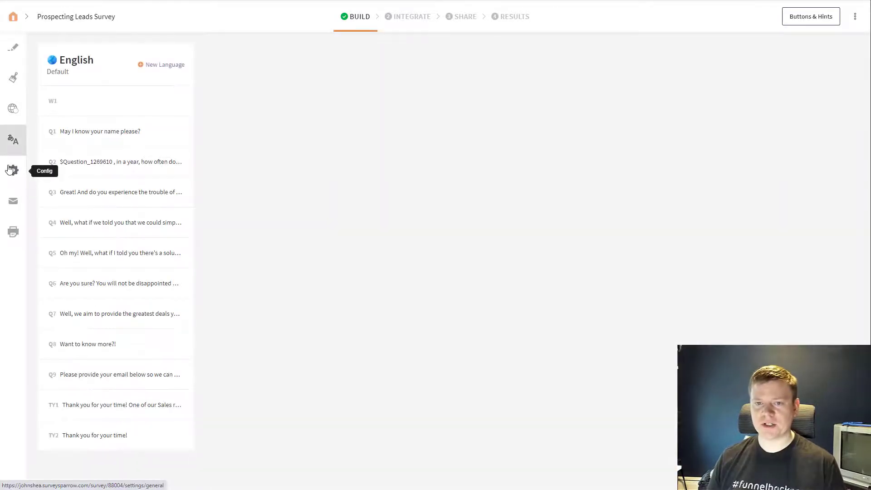
pyautogui.click(11, 170)
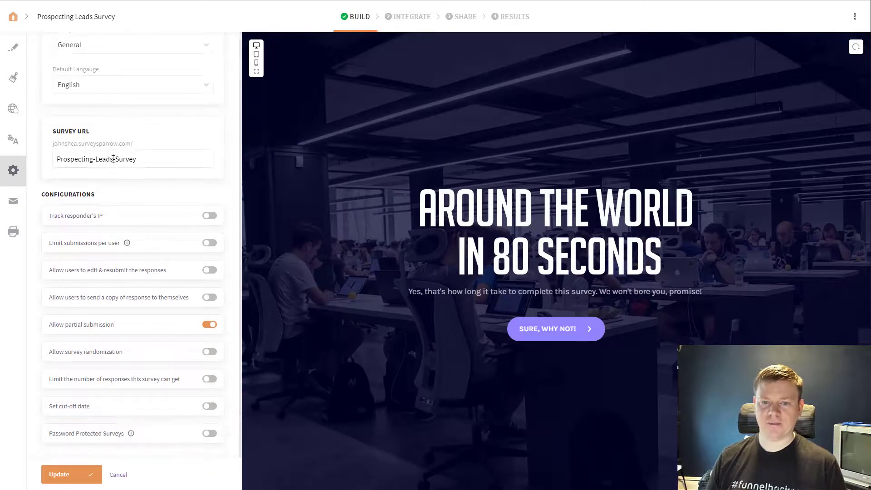
pyautogui.moveTo(137, 159); pyautogui.dragTo(54, 160)
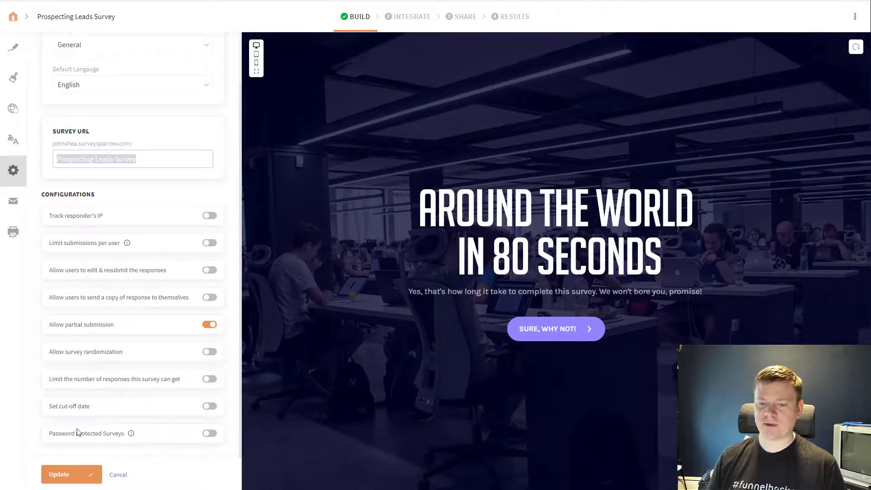
# Review the email notification settings, comparing the completed-response notification with the thank you email.
pyautogui.click(26, 208)
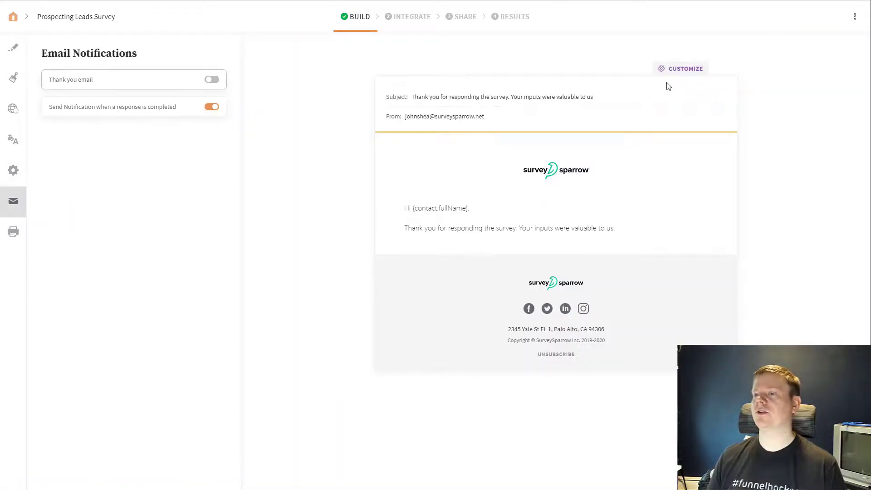
pyautogui.click(92, 107)
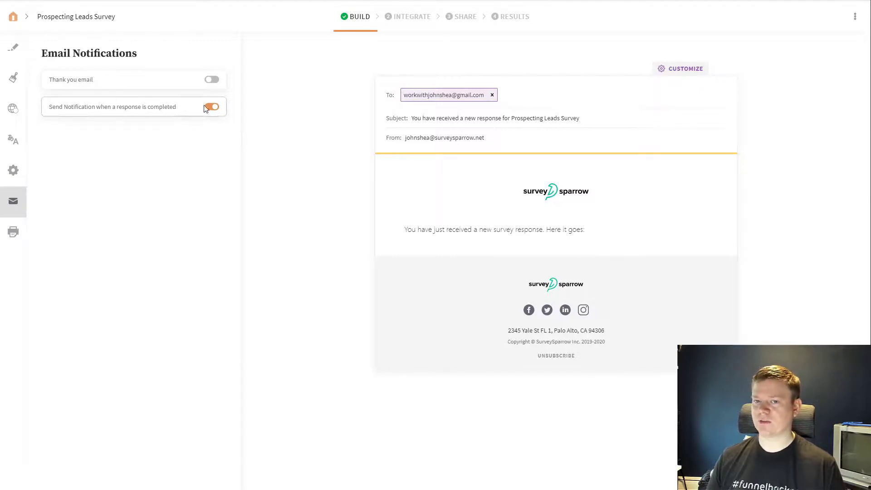
pyautogui.click(154, 80)
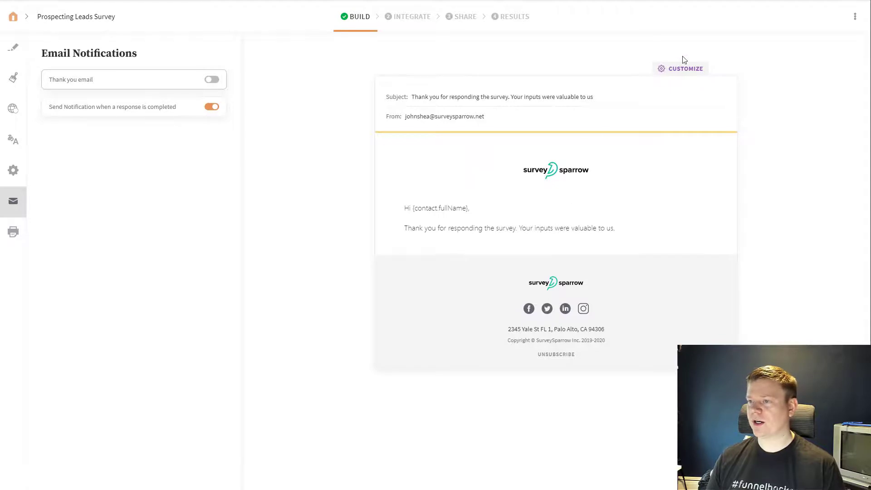
# Turn off SurveySparrow branding in the thank you email template and save the template.
pyautogui.click(683, 69)
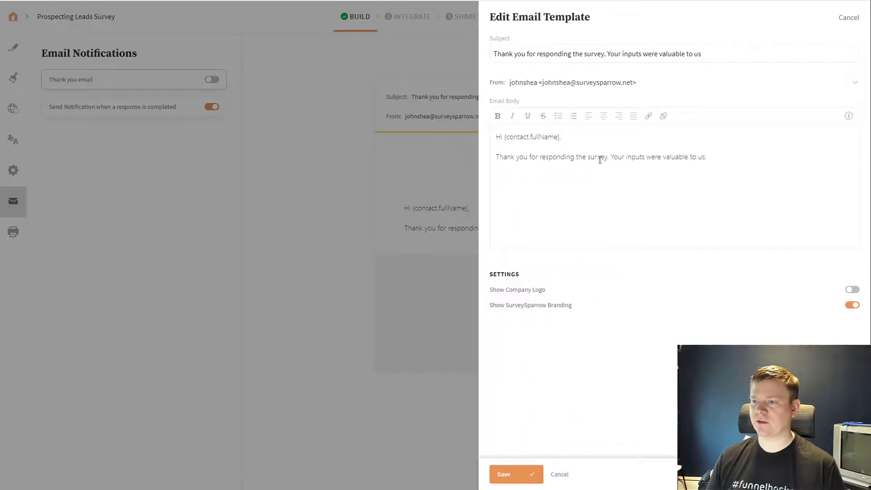
pyautogui.click(599, 157)
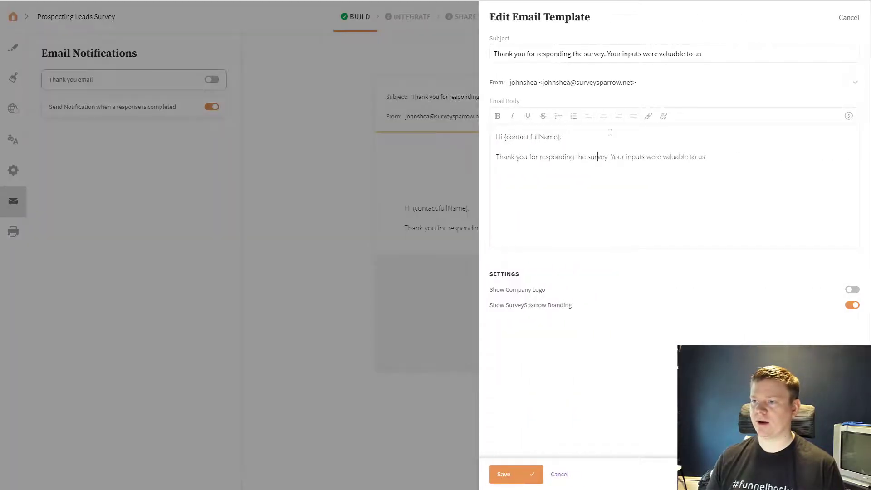
pyautogui.click(852, 305)
pyautogui.click(509, 474)
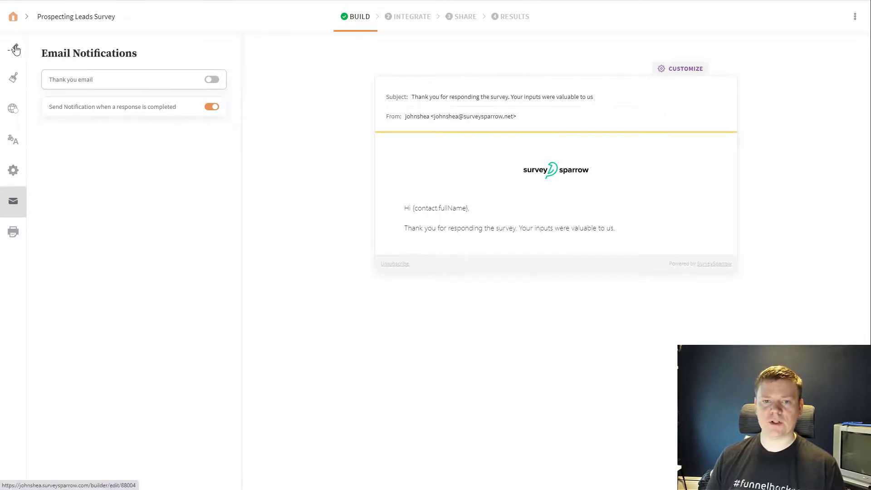
# Examine the survey's integration options, covering the list of app integrations, the webhooks and the API information.
pyautogui.click(405, 18)
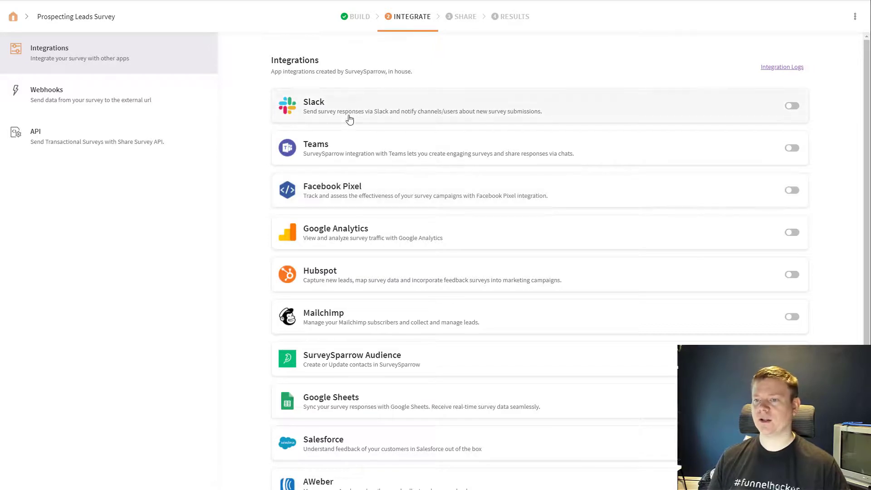
pyautogui.scroll(-2, 341, 234)
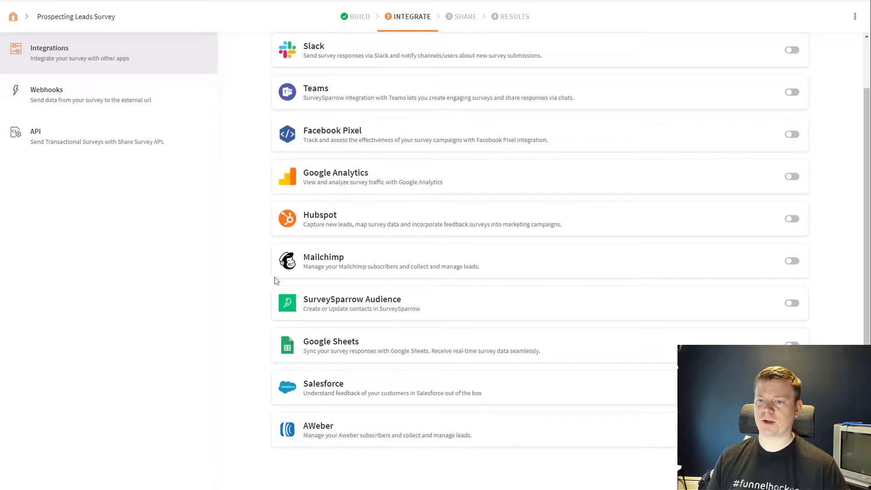
pyautogui.scroll(2, 393, 437)
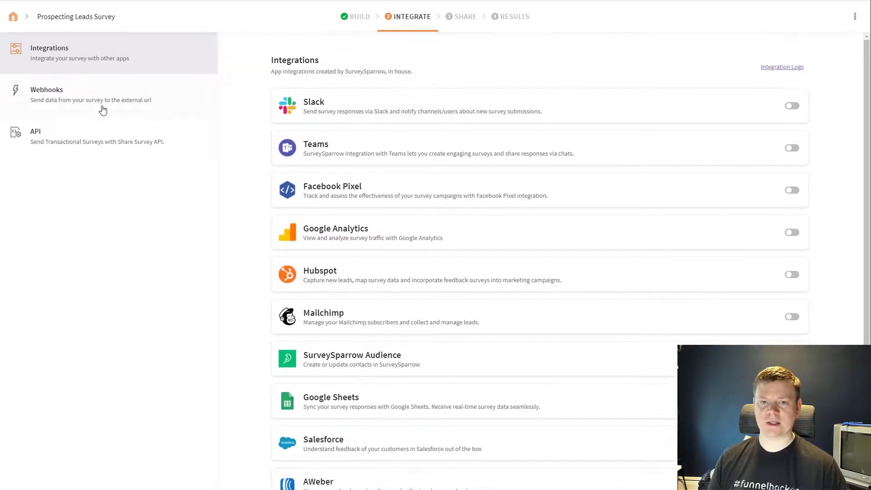
pyautogui.click(100, 101)
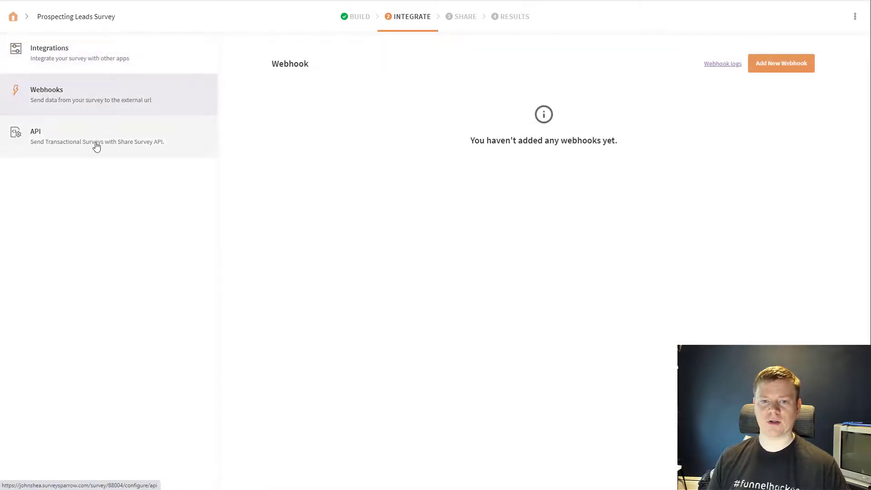
pyautogui.click(96, 144)
pyautogui.scroll(-5, 521, 318)
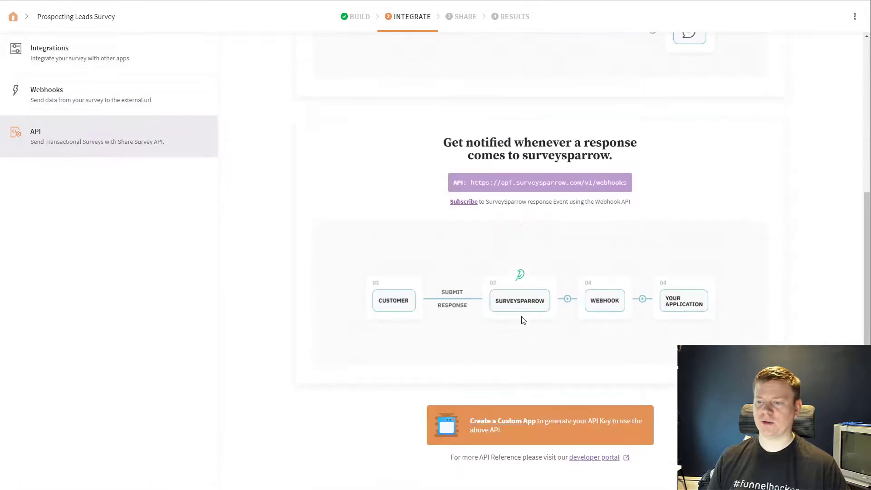
pyautogui.scroll(5, 521, 317)
pyautogui.click(132, 63)
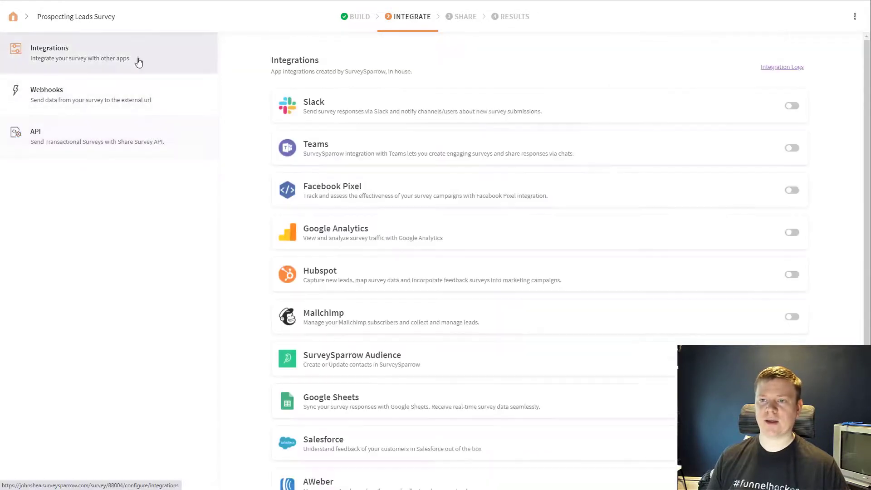
# Open the survey's sharing options and examine the share link, highlighting its subdomain and the full URL.
pyautogui.click(464, 19)
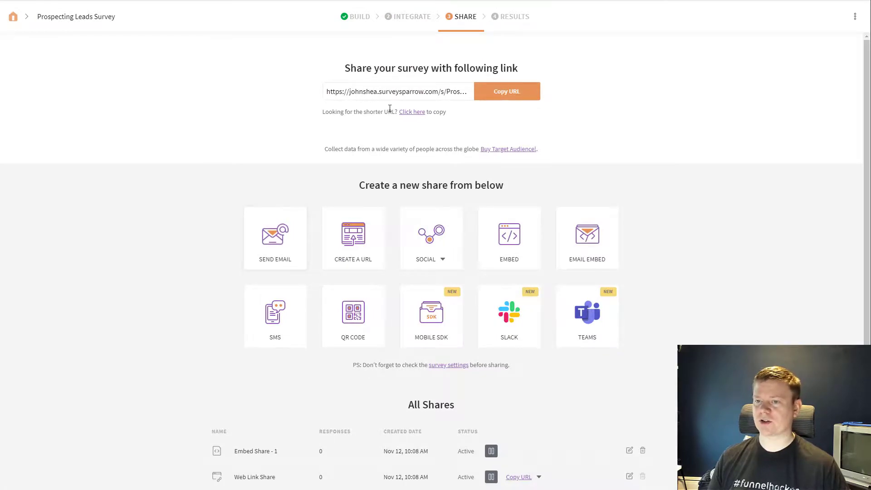
pyautogui.moveTo(378, 94); pyautogui.dragTo(352, 93)
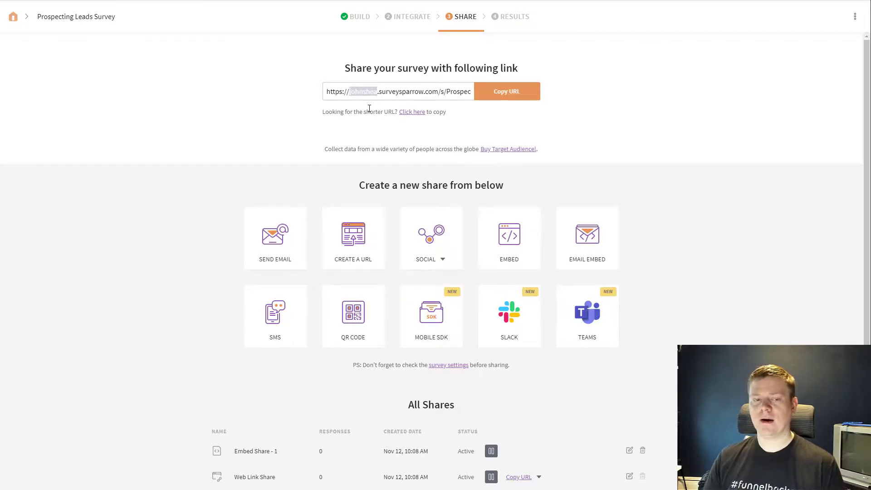
pyautogui.tripleClick(388, 93)
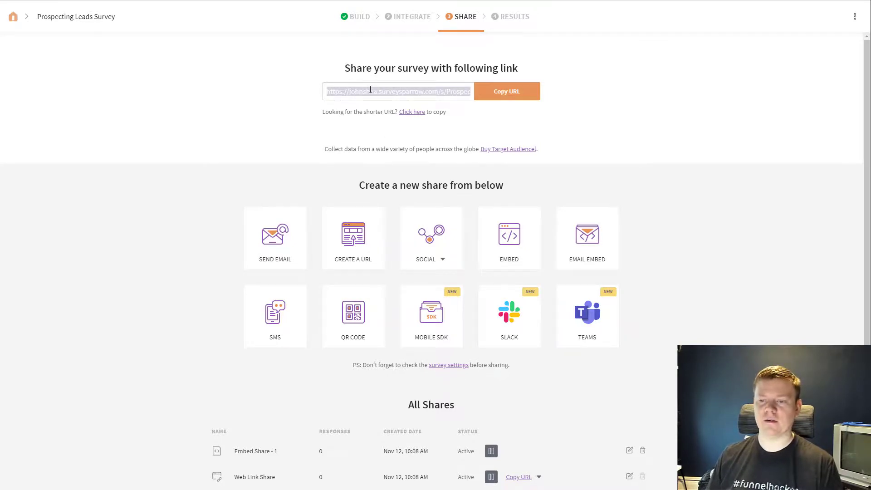
# Create an inline embed share 600 px wide and copy its WordPress shortcode, returning to the sharing overview.
pyautogui.click(501, 248)
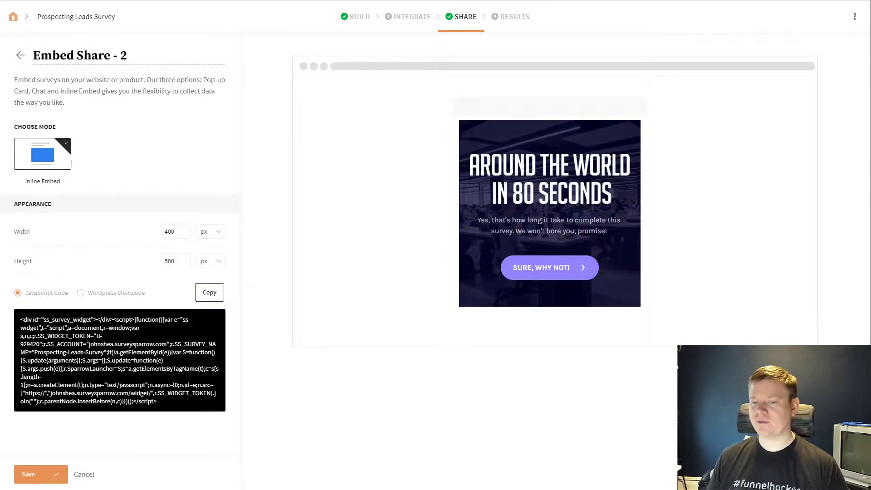
pyautogui.click(81, 293)
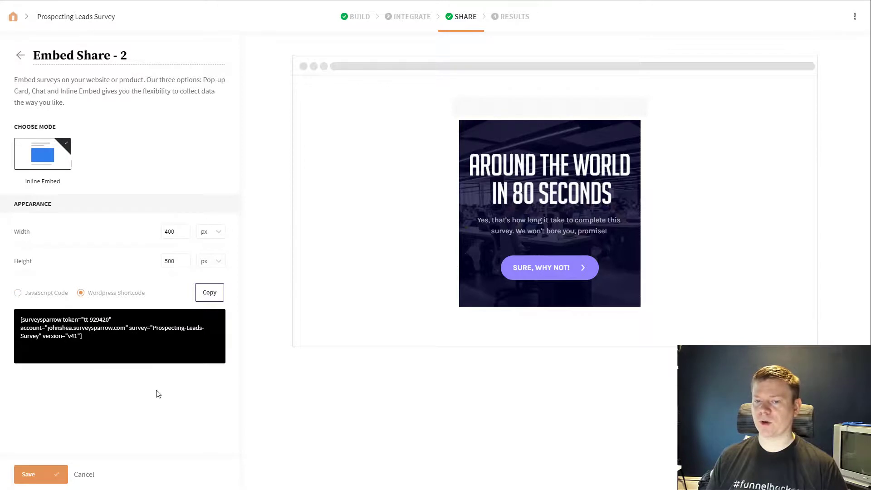
pyautogui.click(178, 236)
pyautogui.doubleClick(166, 232)
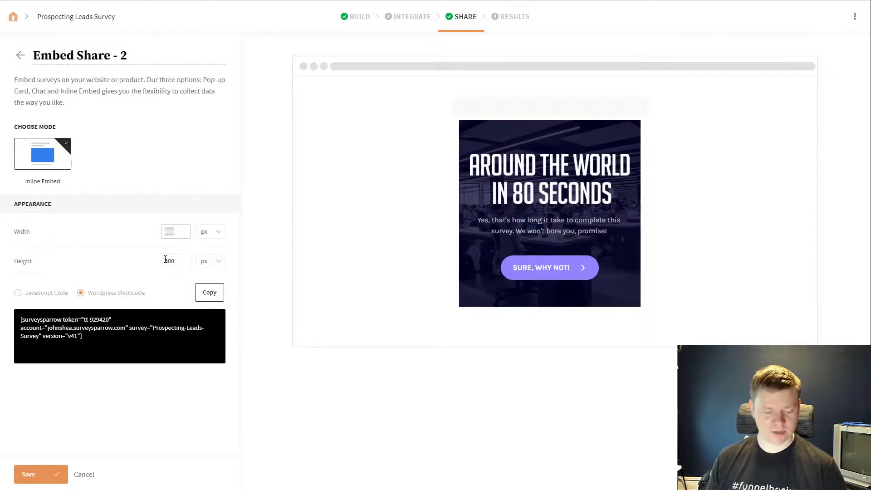
pyautogui.write('600')
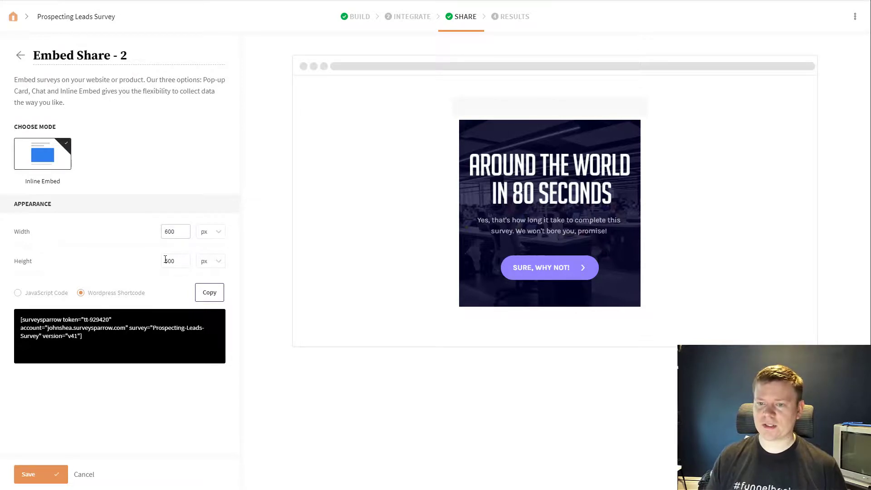
pyautogui.click(208, 292)
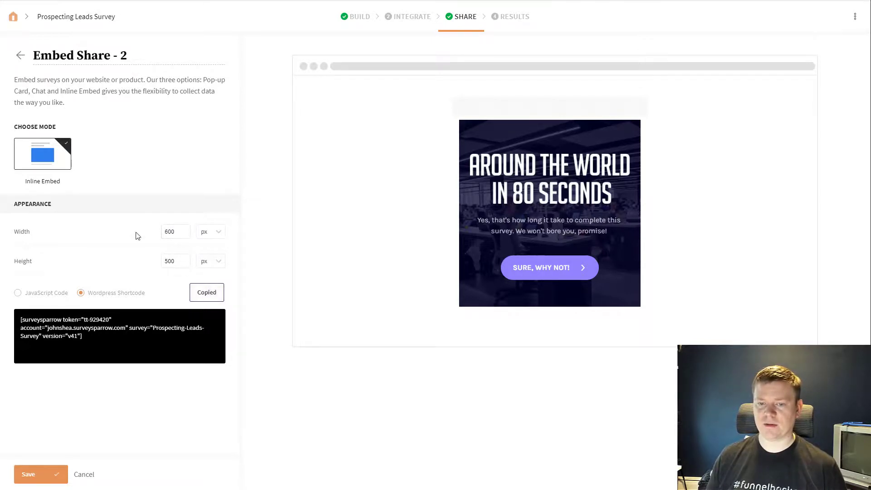
pyautogui.click(21, 55)
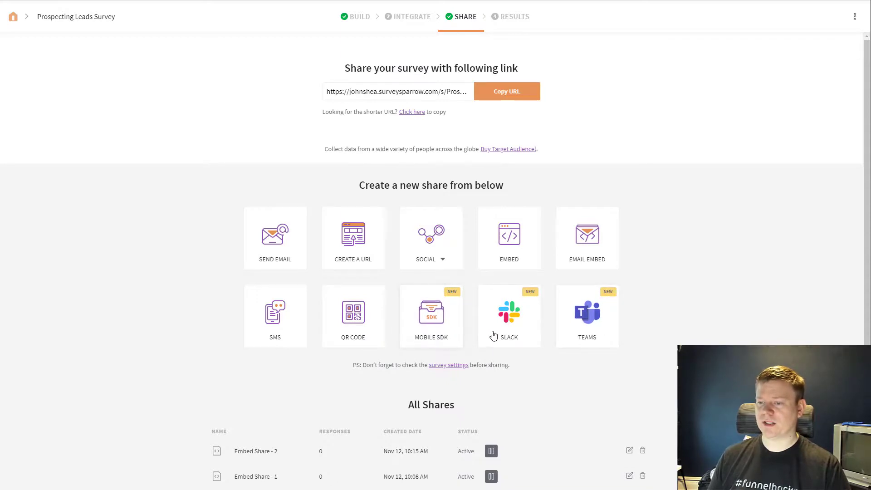
# Review the available share channels and the list of all shares, and open the survey's results.
pyautogui.scroll(-1, 427, 357)
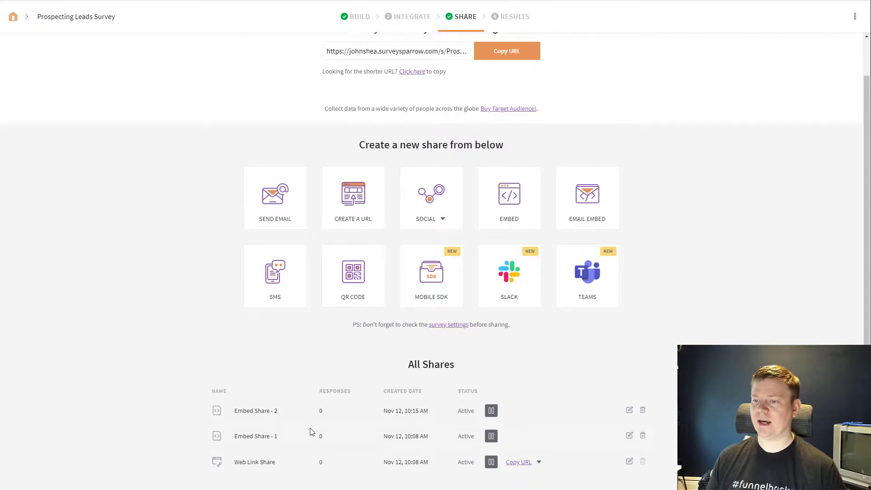
pyautogui.scroll(1, 375, 403)
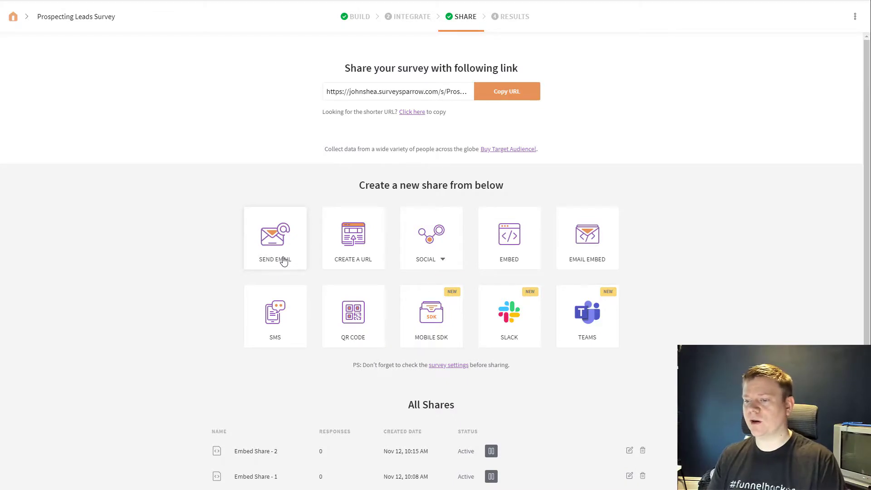
pyautogui.scroll(-1, 272, 389)
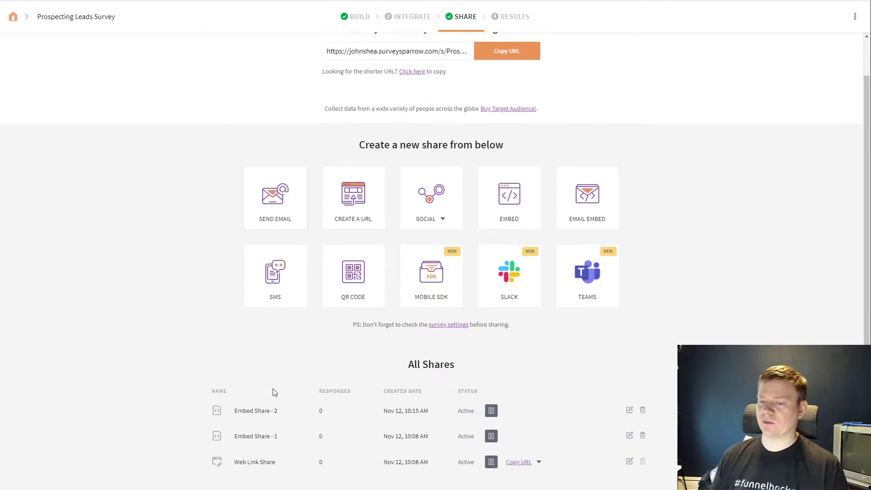
pyautogui.scroll(1, 601, 2)
pyautogui.click(517, 17)
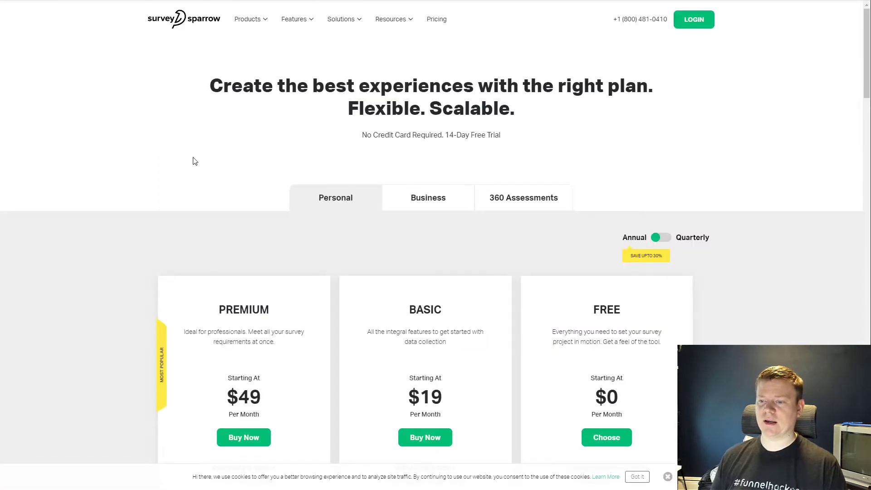
# Examine the Personal plans on the pricing page, highlighting the Basic plan's price and comparing the Premium, Basic and Free feature lists.
pyautogui.scroll(-5, 394, 301)
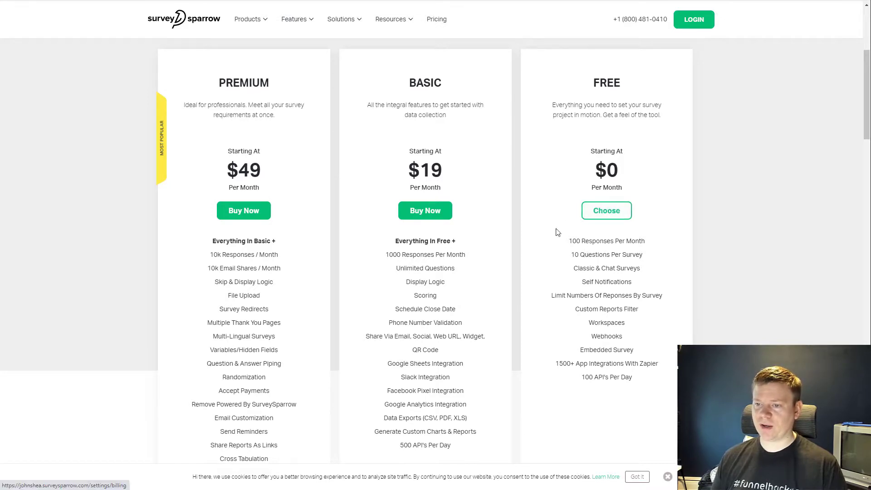
pyautogui.moveTo(420, 172); pyautogui.dragTo(444, 173)
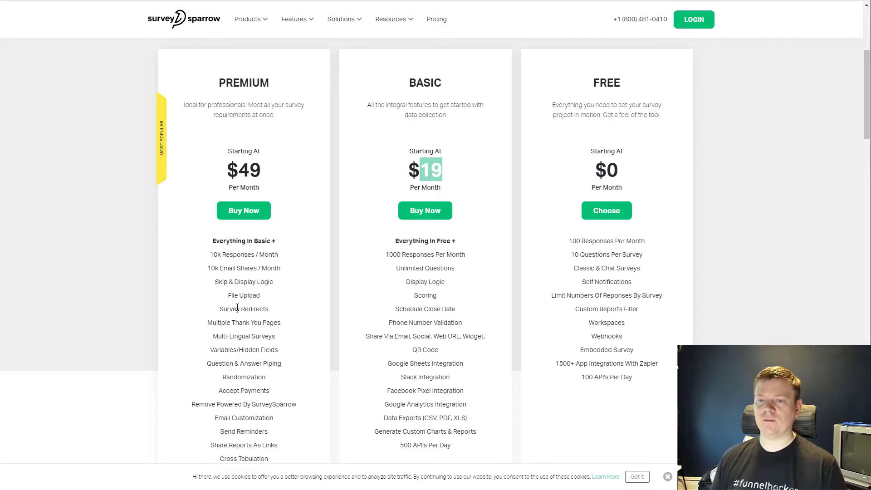
pyautogui.scroll(-5, 238, 307)
pyautogui.scroll(4, 237, 306)
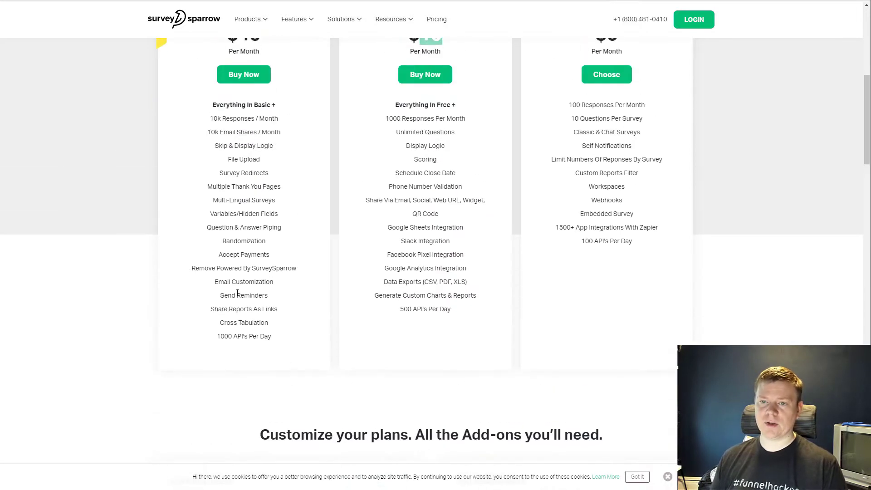
pyautogui.scroll(1, 232, 261)
pyautogui.scroll(-4, 237, 363)
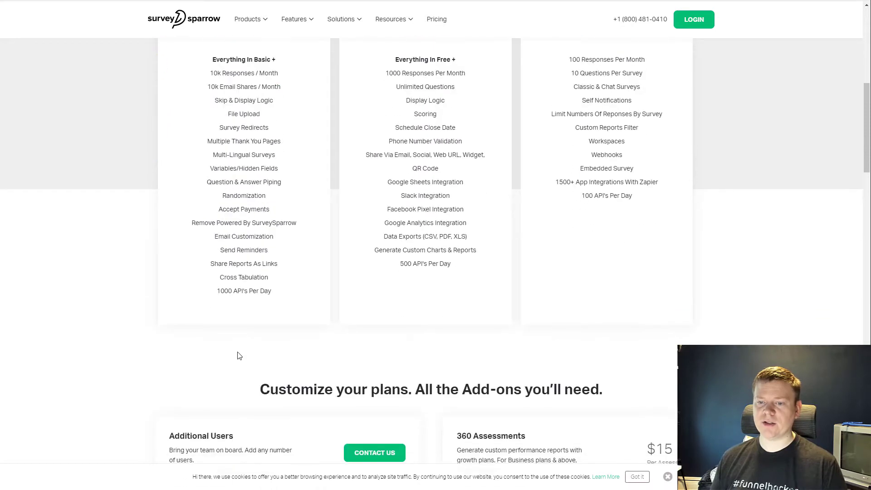
pyautogui.scroll(1, 239, 355)
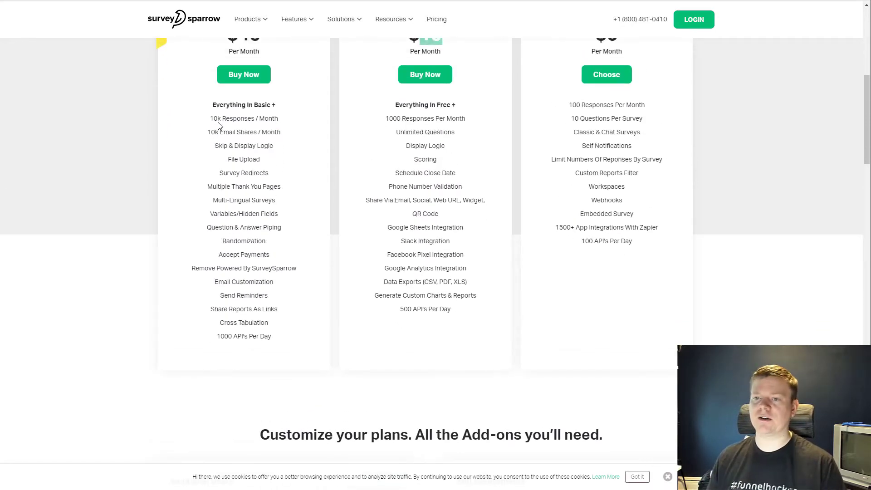
# Compare plan features by highlighting Skip, Survey Redirects and Accept Payments under Premium and Display Logic under Basic.
pyautogui.moveTo(216, 145); pyautogui.dragTo(228, 144)
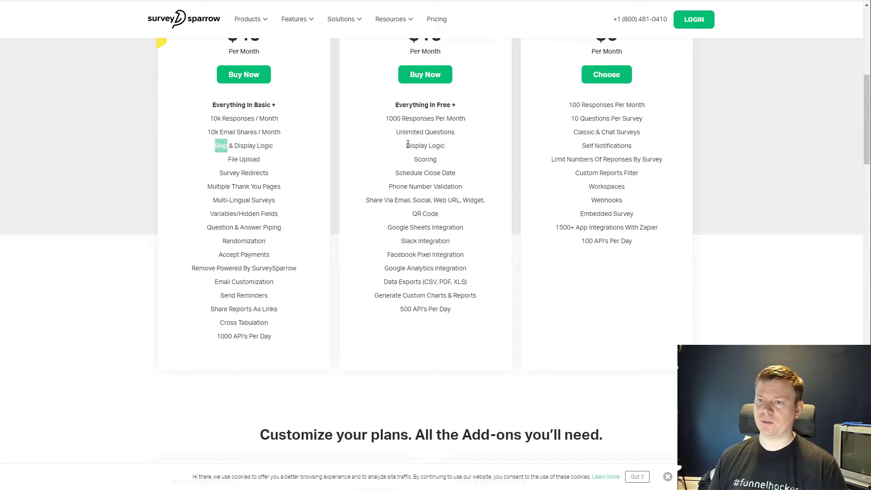
pyautogui.moveTo(406, 146); pyautogui.dragTo(445, 146)
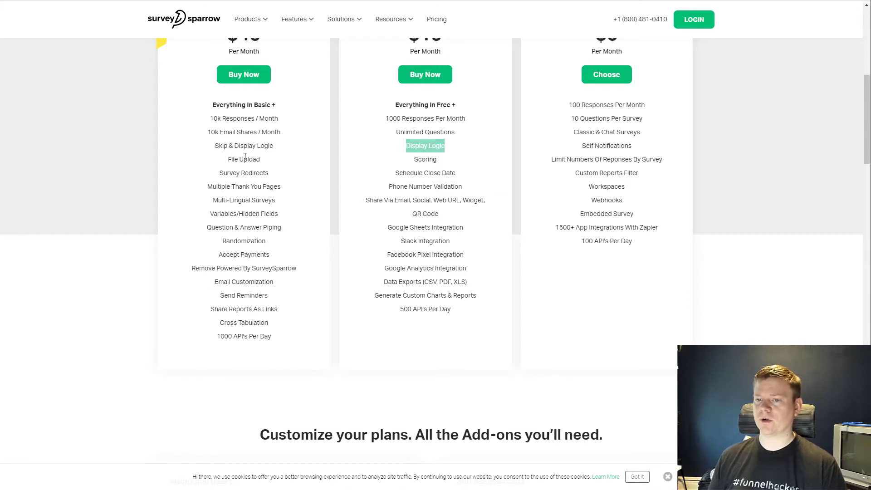
pyautogui.moveTo(219, 173); pyautogui.dragTo(272, 173)
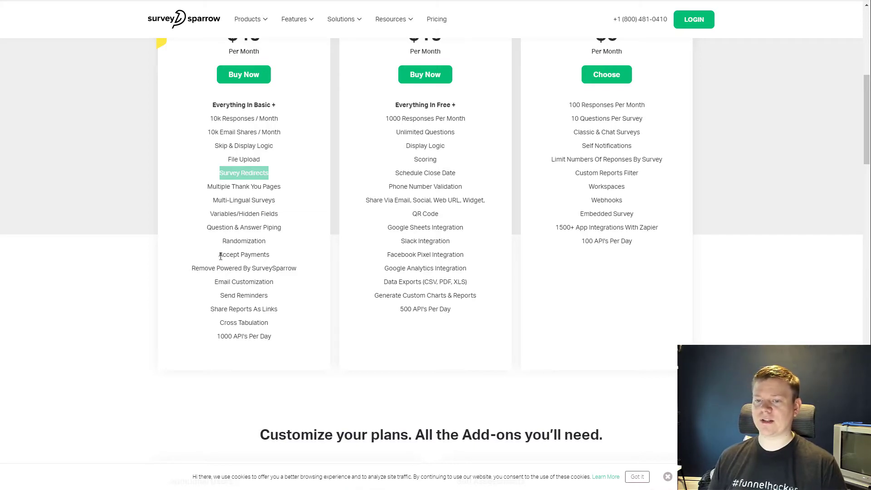
pyautogui.moveTo(219, 255); pyautogui.dragTo(270, 257)
pyautogui.scroll(3, 272, 290)
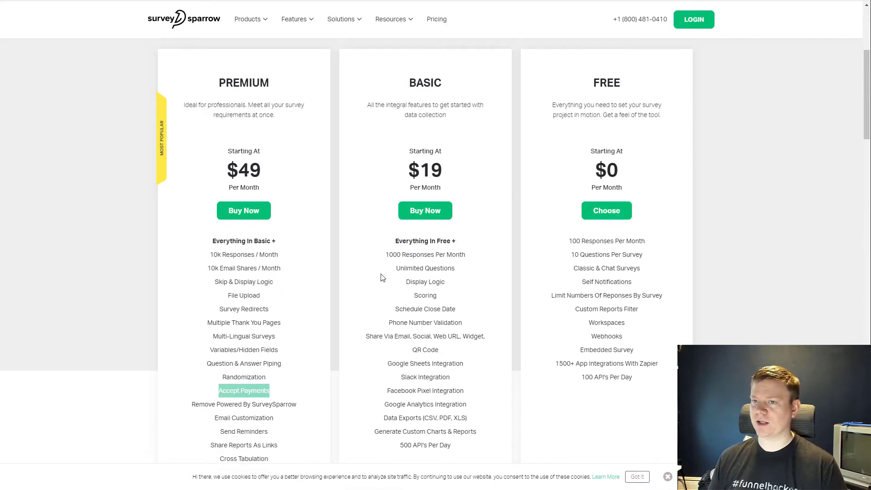
pyautogui.scroll(5, 381, 272)
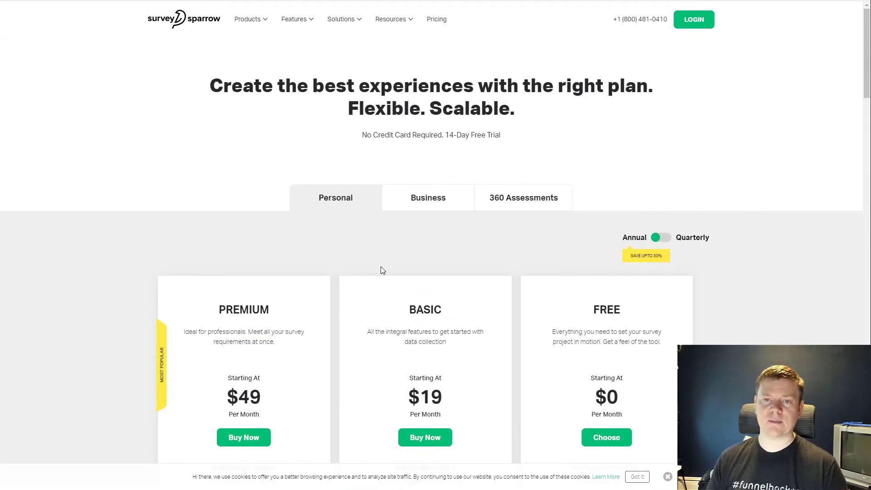